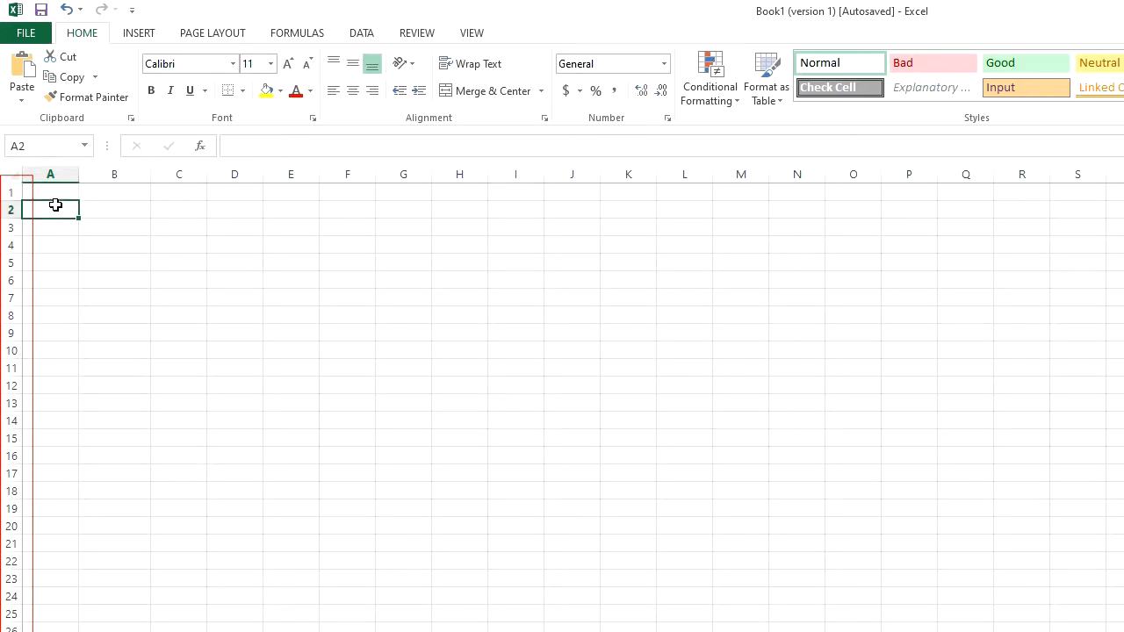
# Enter 1 and 2 in cells A1 and A2 and extend the series down column A to row 23.
pyautogui.click(47, 197)
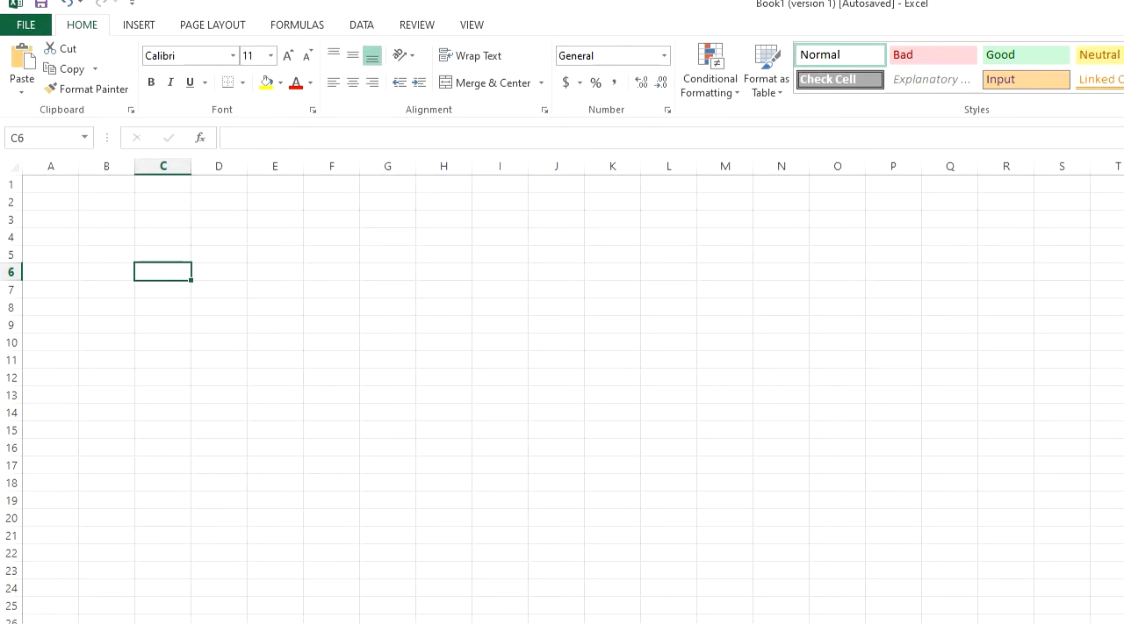
pyautogui.click(58, 187)
pyautogui.write('1')
pyautogui.press('Return')
pyautogui.write('2')
pyautogui.click(63, 240)
pyautogui.moveTo(61, 193); pyautogui.dragTo(96, 593)
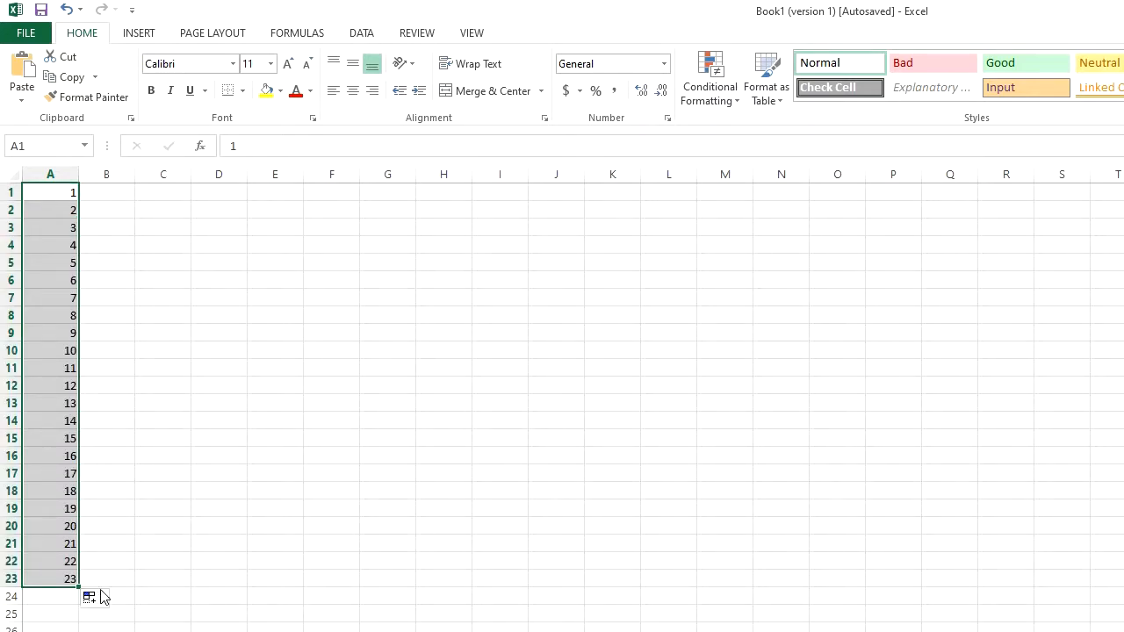
pyautogui.click(133, 562)
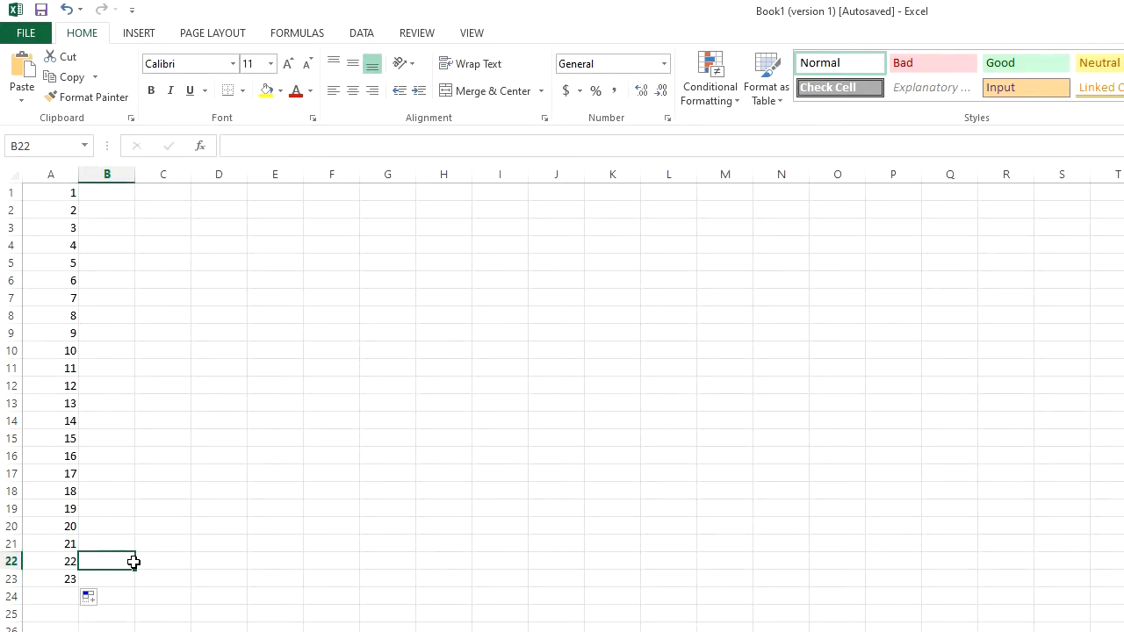
pyautogui.click(215, 530)
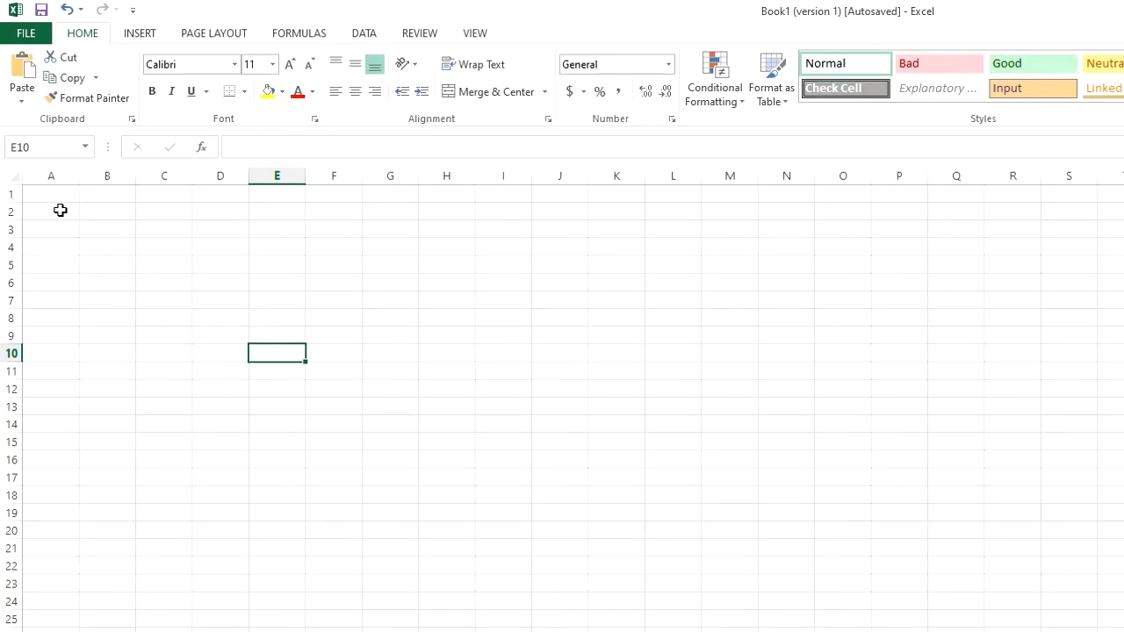
# Enter the starting number 1 in cell A2.
pyautogui.click(60, 210)
pyautogui.write('1')
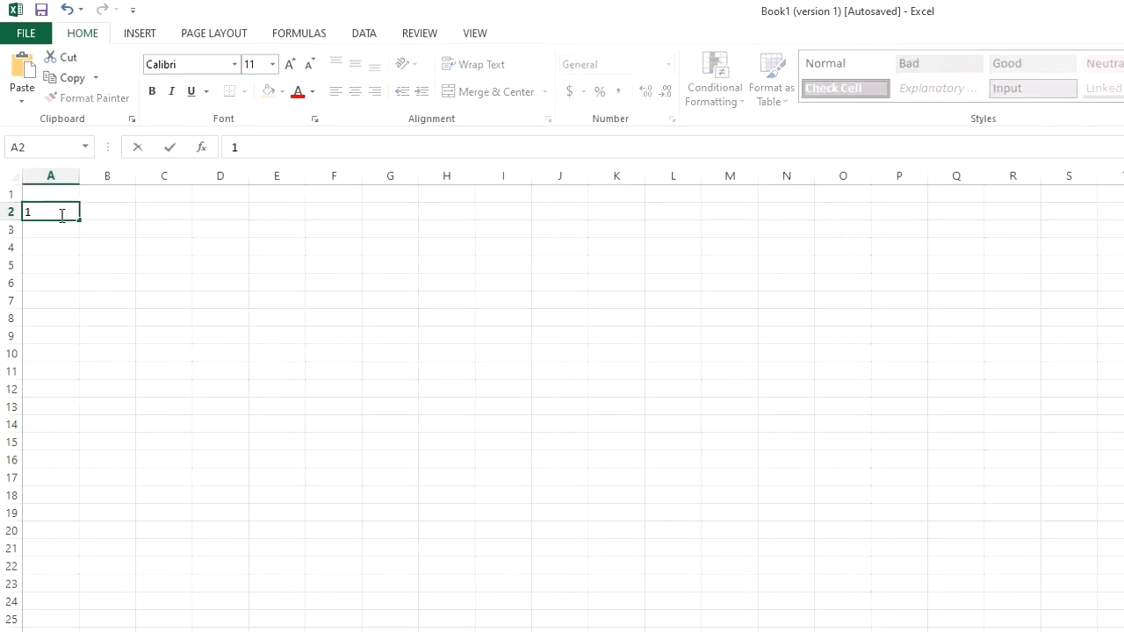
pyautogui.press('Return')
# Fill a linear series down the column from cell A2 with a step value of 1 and a stop value of 1500.
pyautogui.click(63, 212)
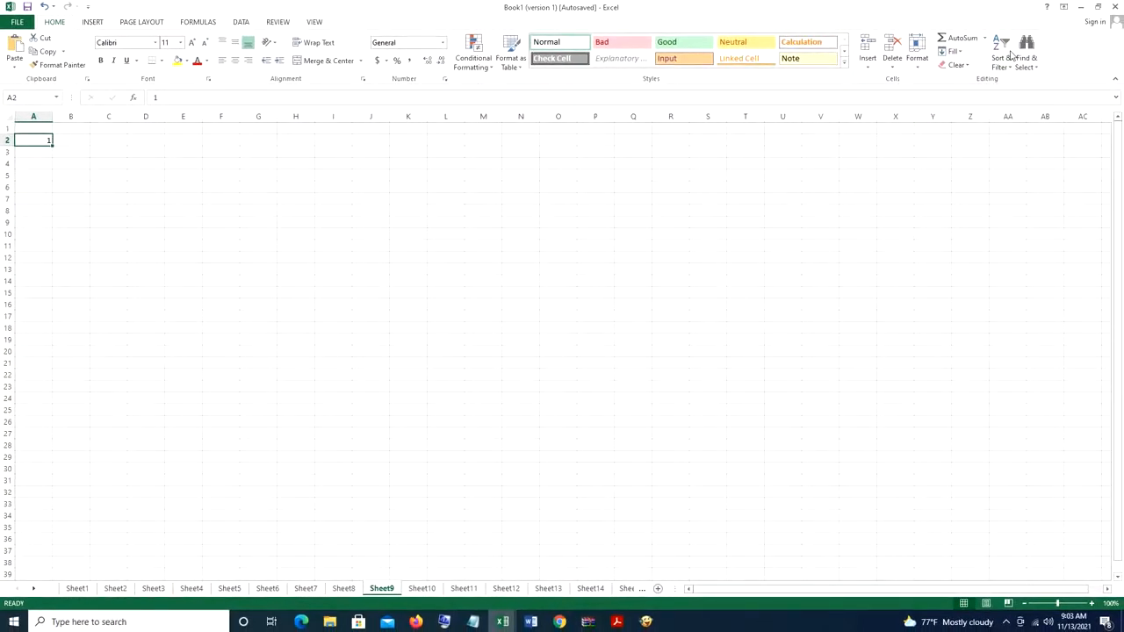
pyautogui.click(963, 53)
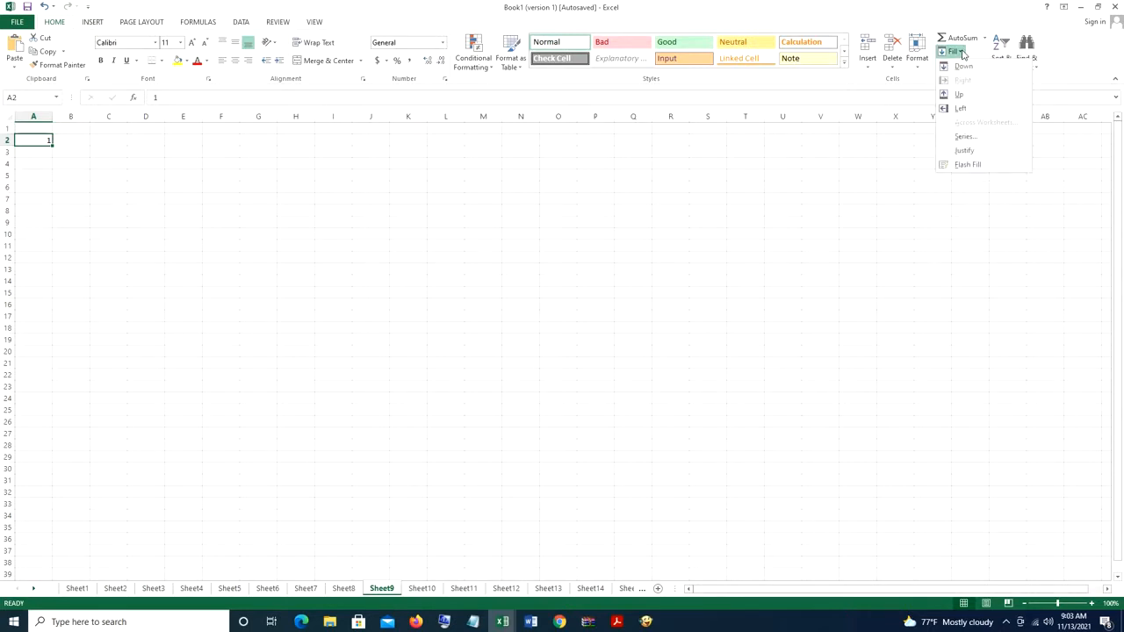
pyautogui.click(984, 136)
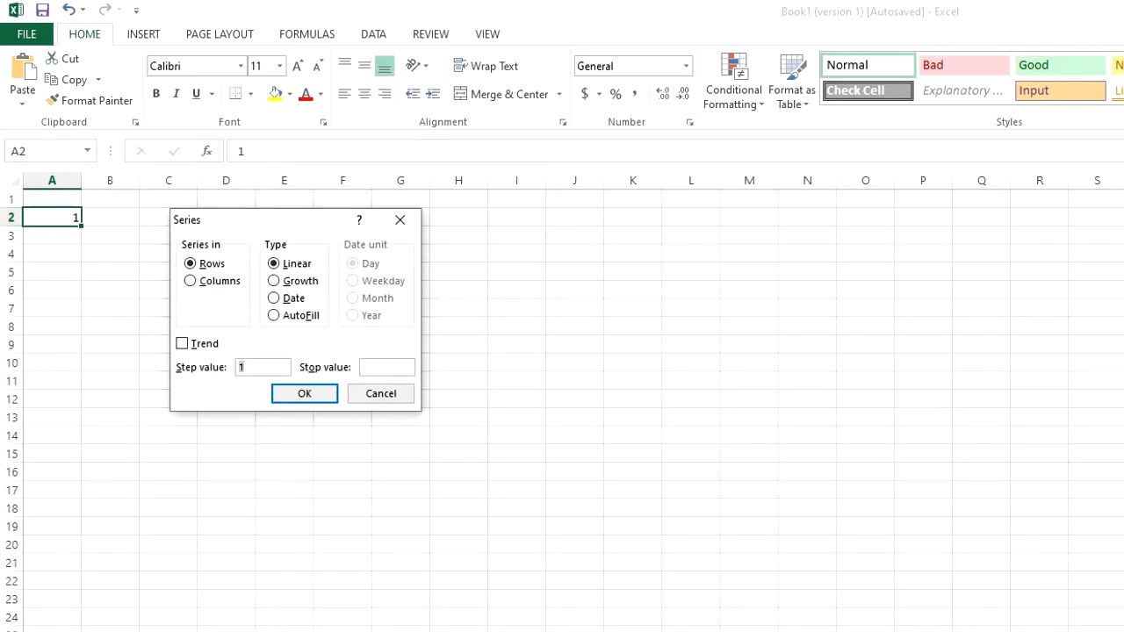
pyautogui.click(203, 282)
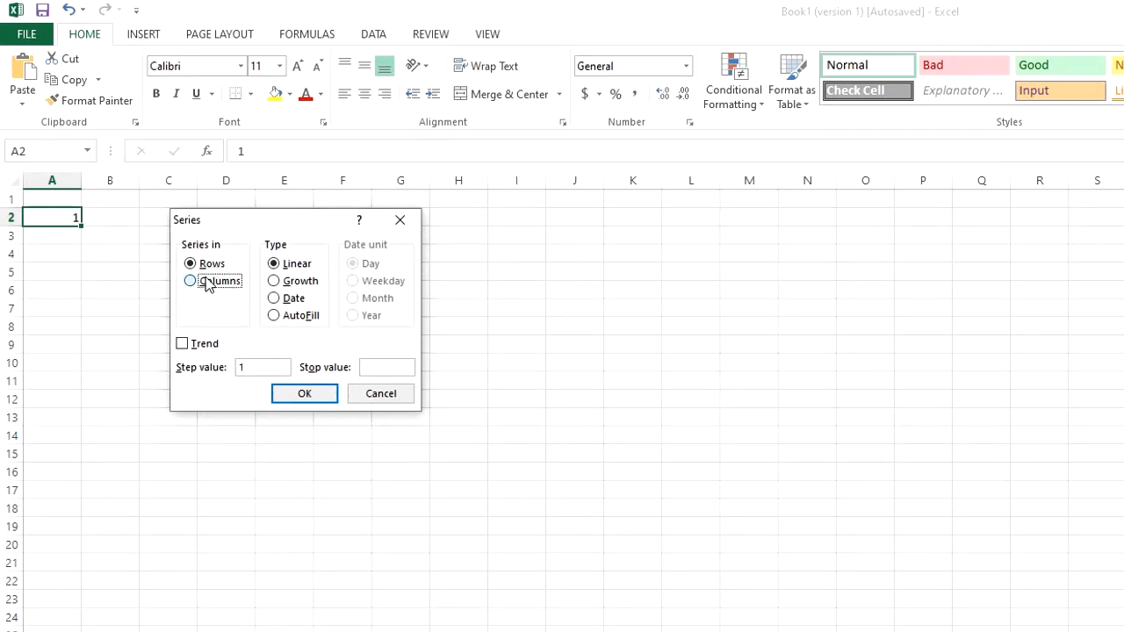
pyautogui.click(386, 367)
pyautogui.write('1500')
pyautogui.press('Return')
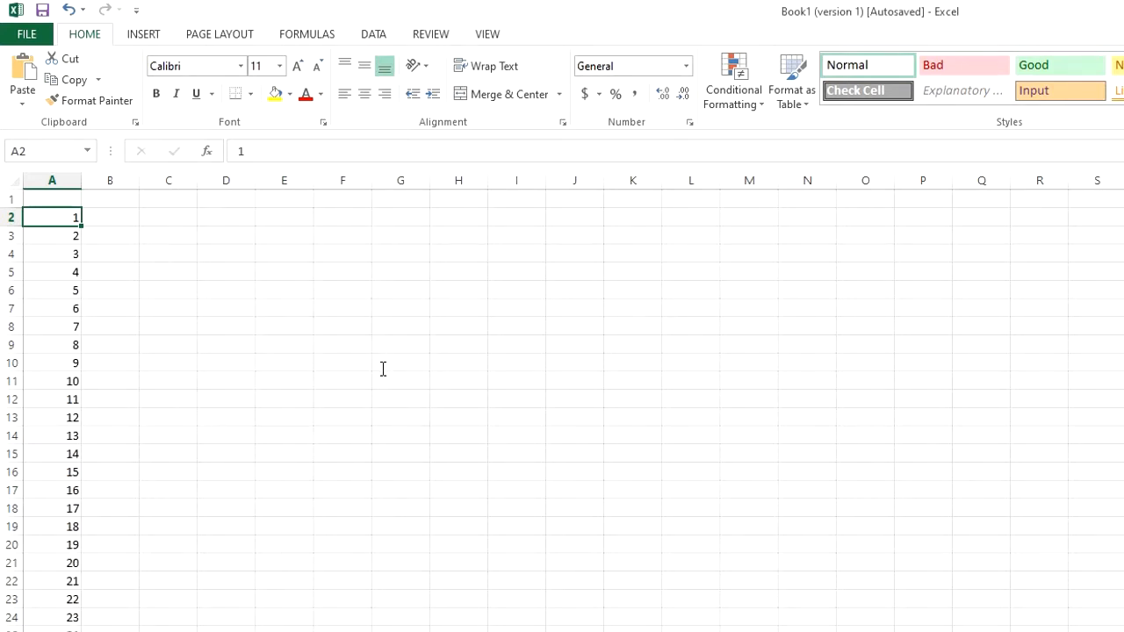
# Examine the generated serial numbers in column A down to the last filled cell and back up.
pyautogui.scroll(-13, 78, 343)
pyautogui.scroll(-20, 92, 394)
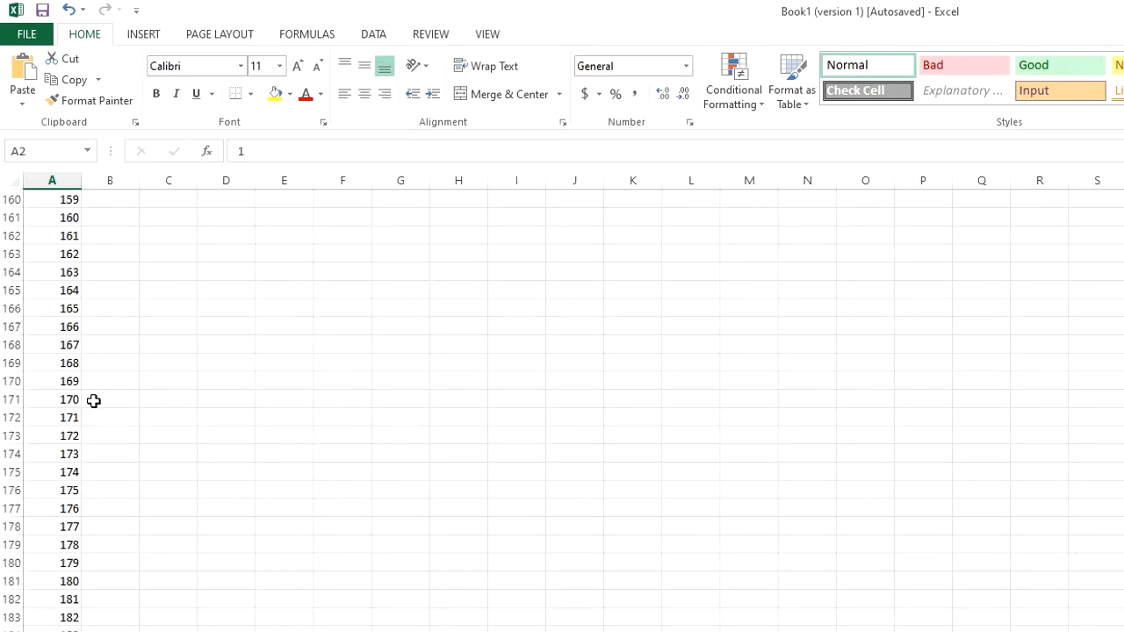
pyautogui.click(76, 415)
pyautogui.scroll(-5, 91, 415)
pyautogui.scroll(-5, 90, 413)
pyautogui.hotkey('ctrl', 'Down')
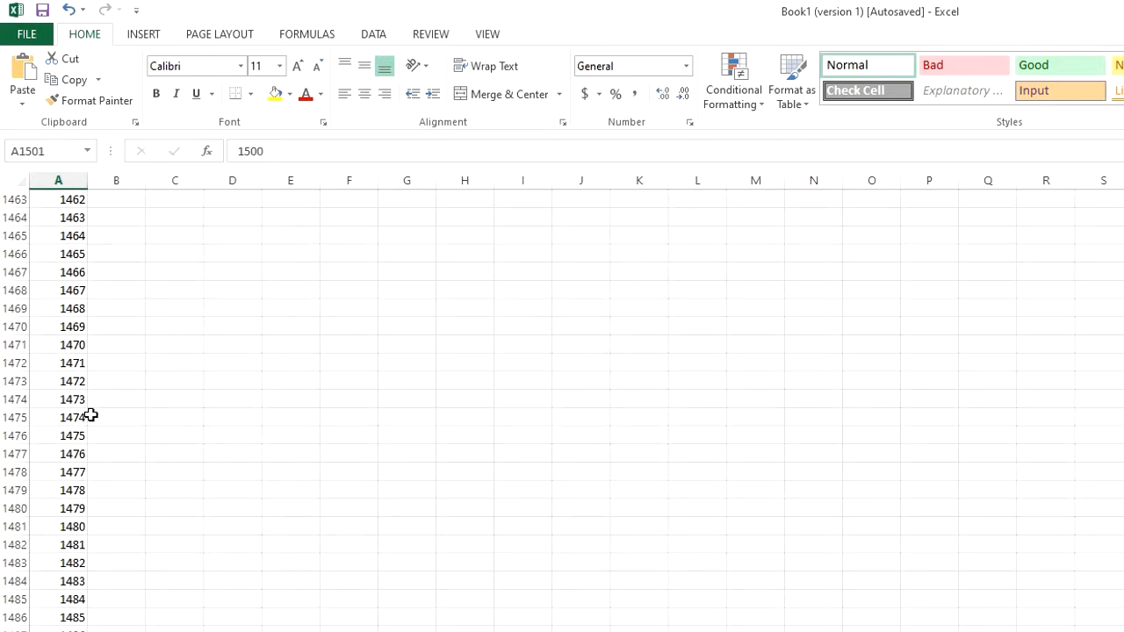
pyautogui.scroll(2, 97, 492)
pyautogui.scroll(20, 105, 526)
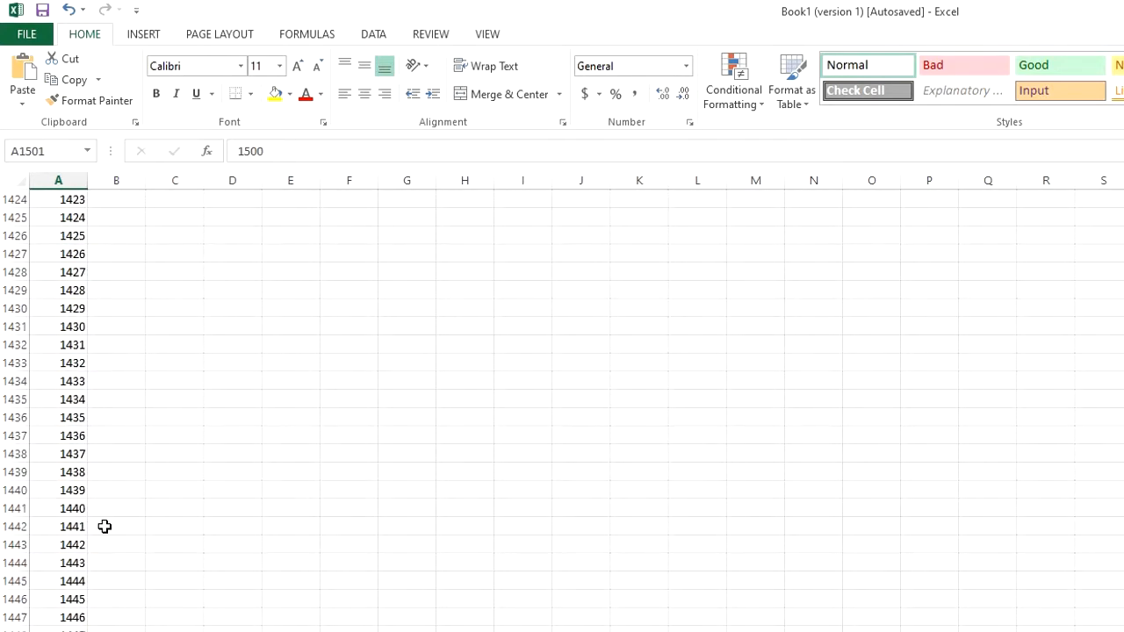
pyautogui.scroll(20, 108, 472)
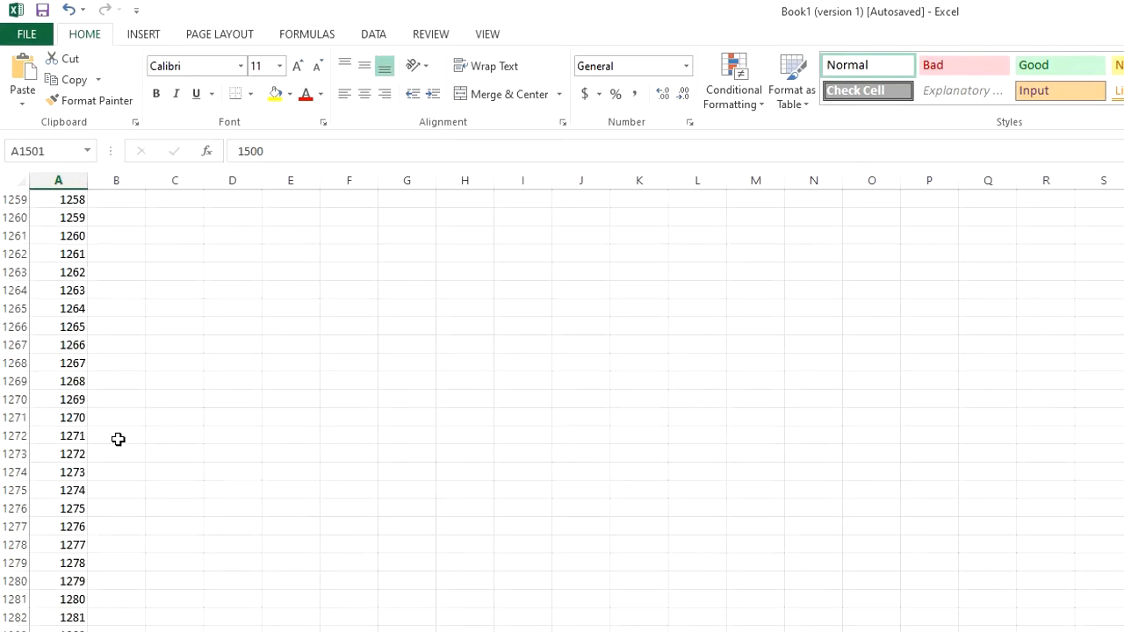
pyautogui.scroll(2, 145, 415)
pyautogui.scroll(20, 939, 466)
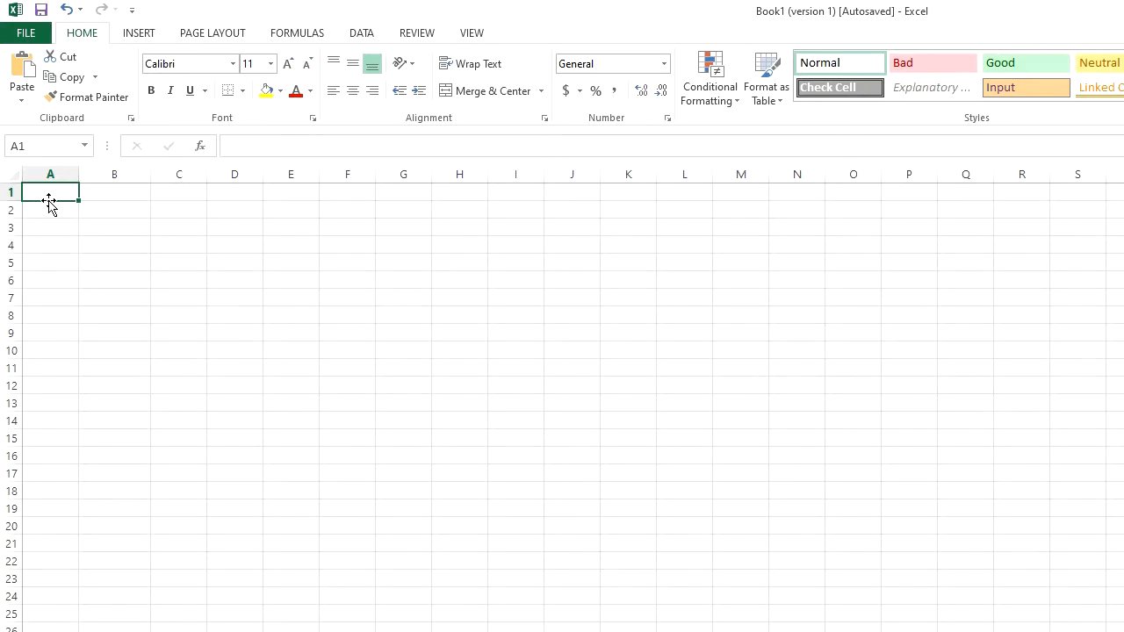
# Enter the formula =ROW() in cell A1 and fill it down through row 17.
pyautogui.write('=row()')
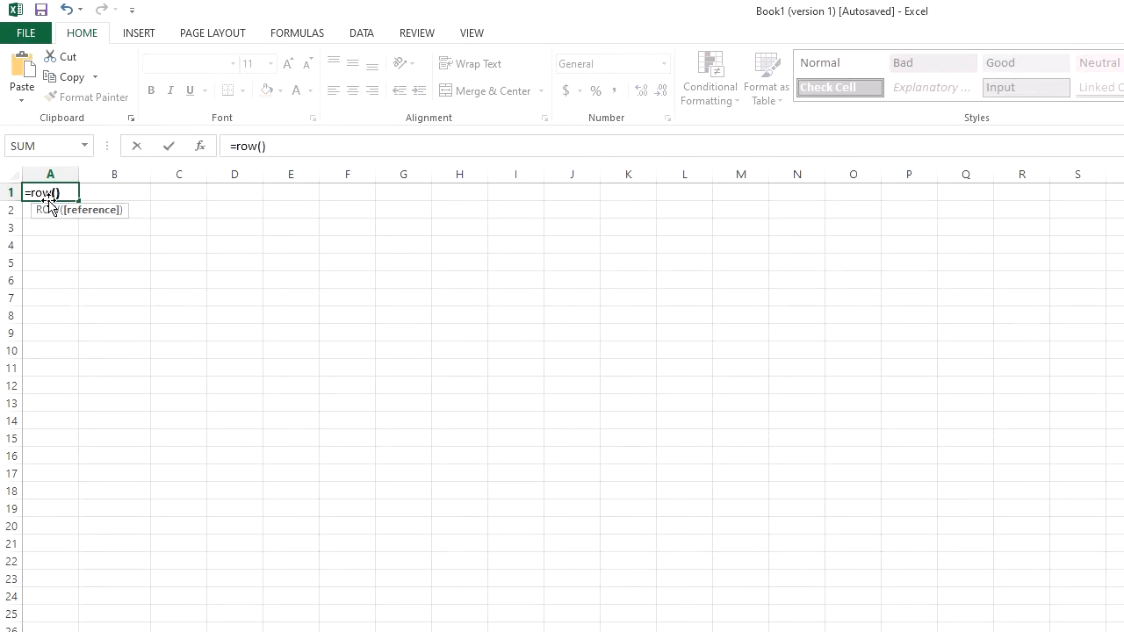
pyautogui.press('Return')
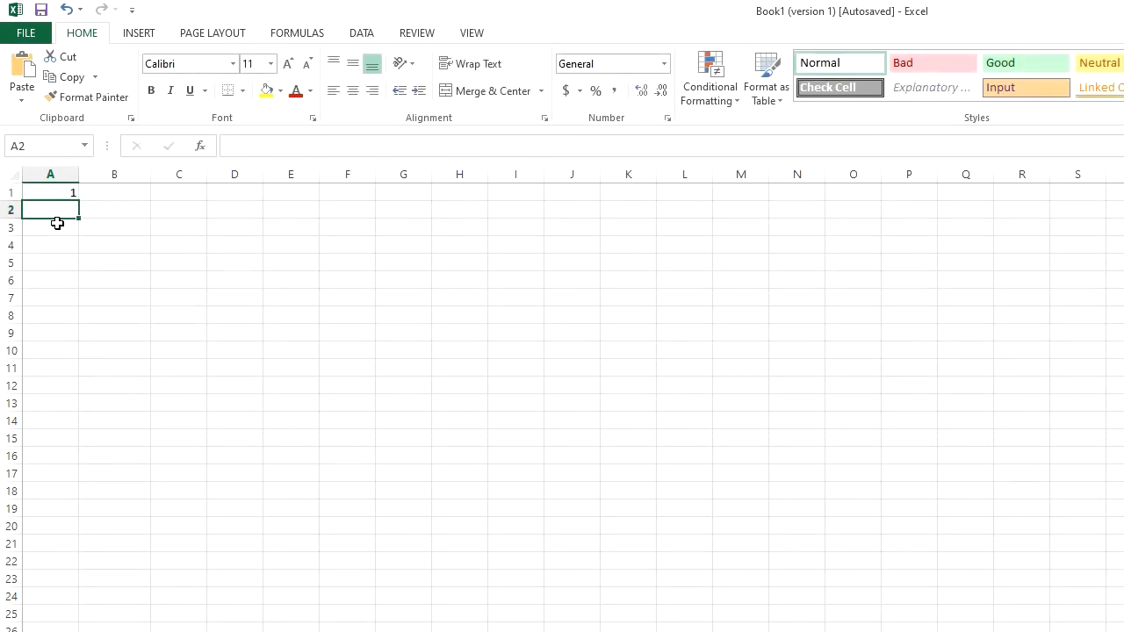
pyautogui.click(57, 193)
pyautogui.moveTo(79, 200); pyautogui.dragTo(103, 483)
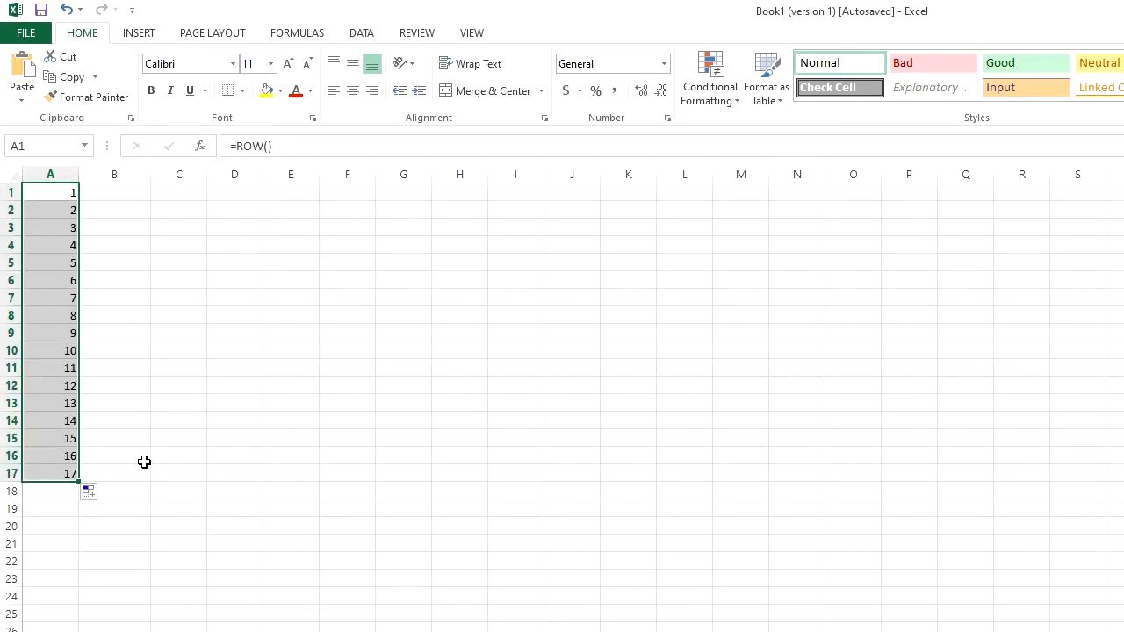
pyautogui.click(189, 415)
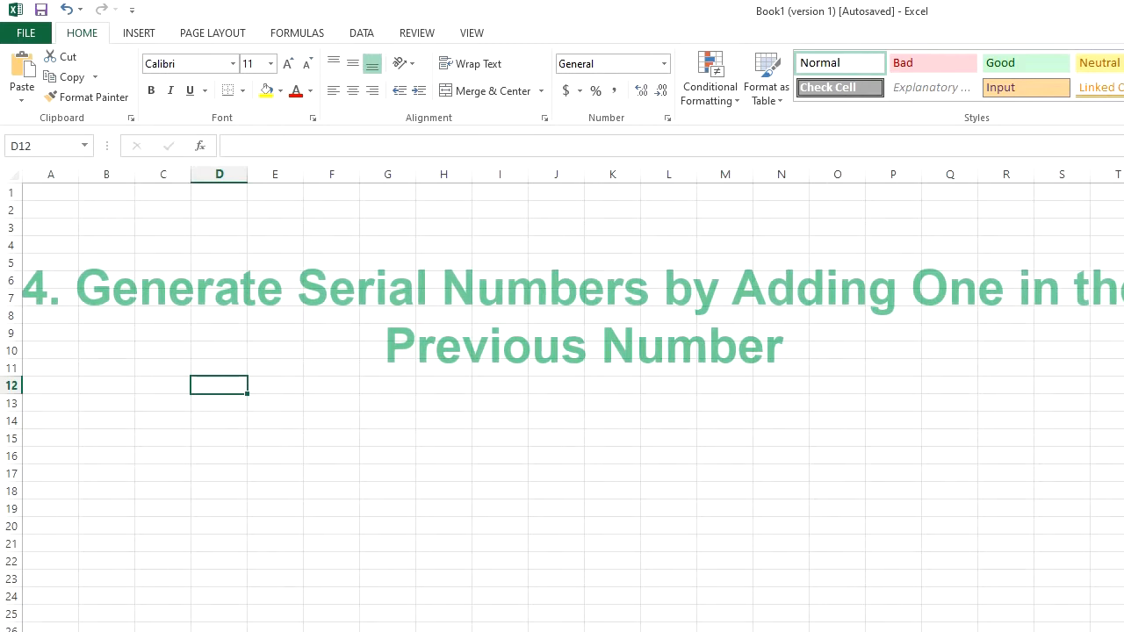
# Enter 1 in cell A1 and the formula =A1+1 in cell A2.
pyautogui.click(59, 196)
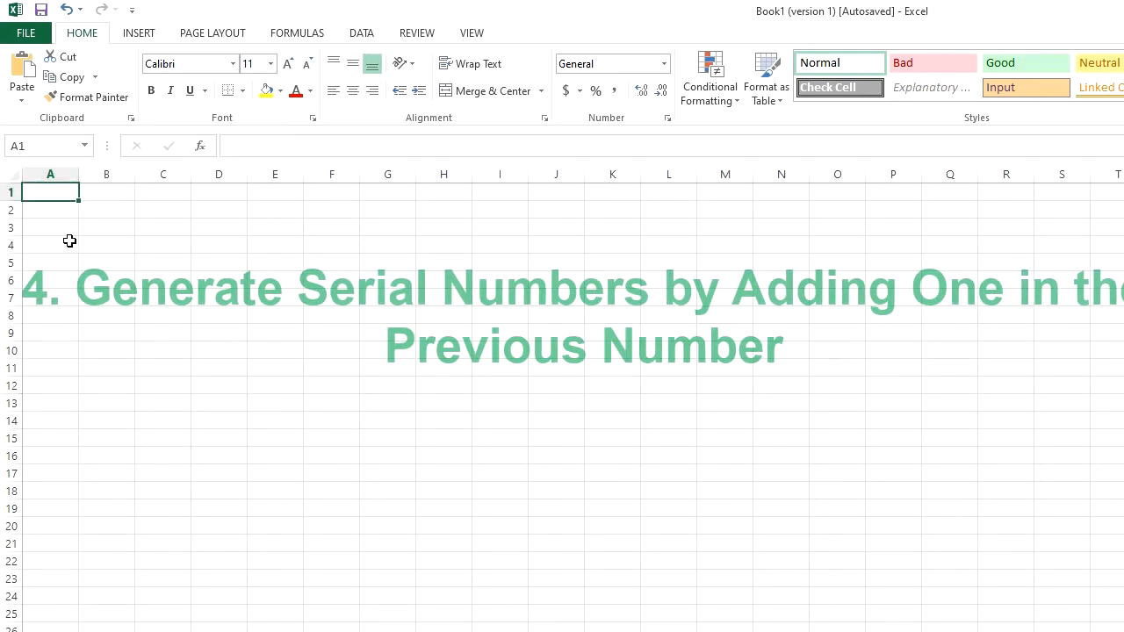
pyautogui.write('1')
pyautogui.press('Return')
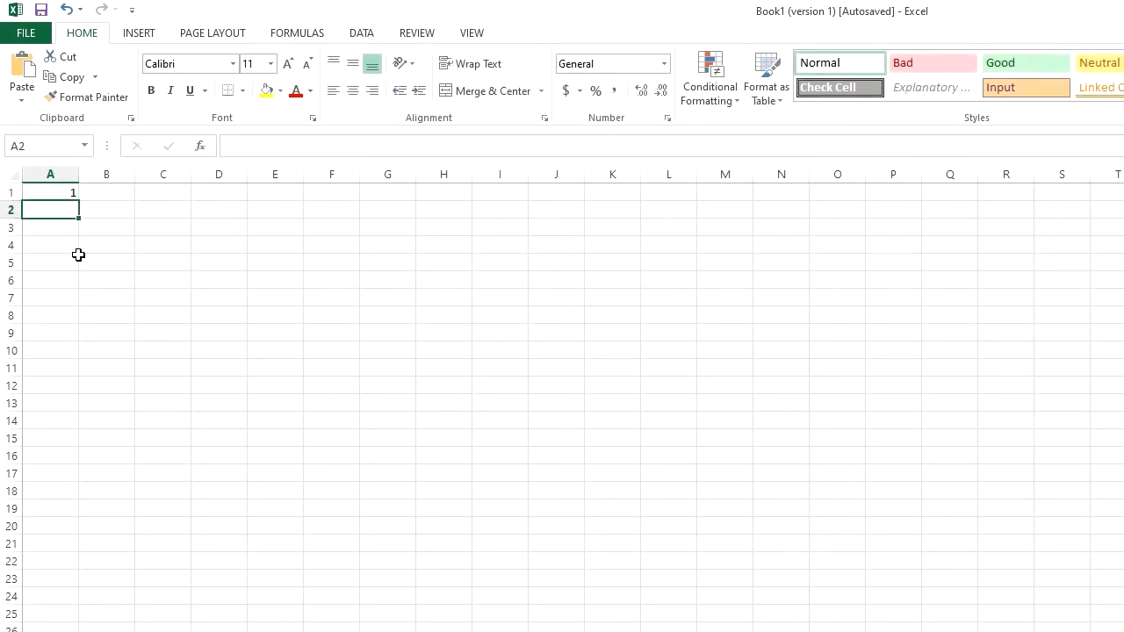
pyautogui.write('=a1+1')
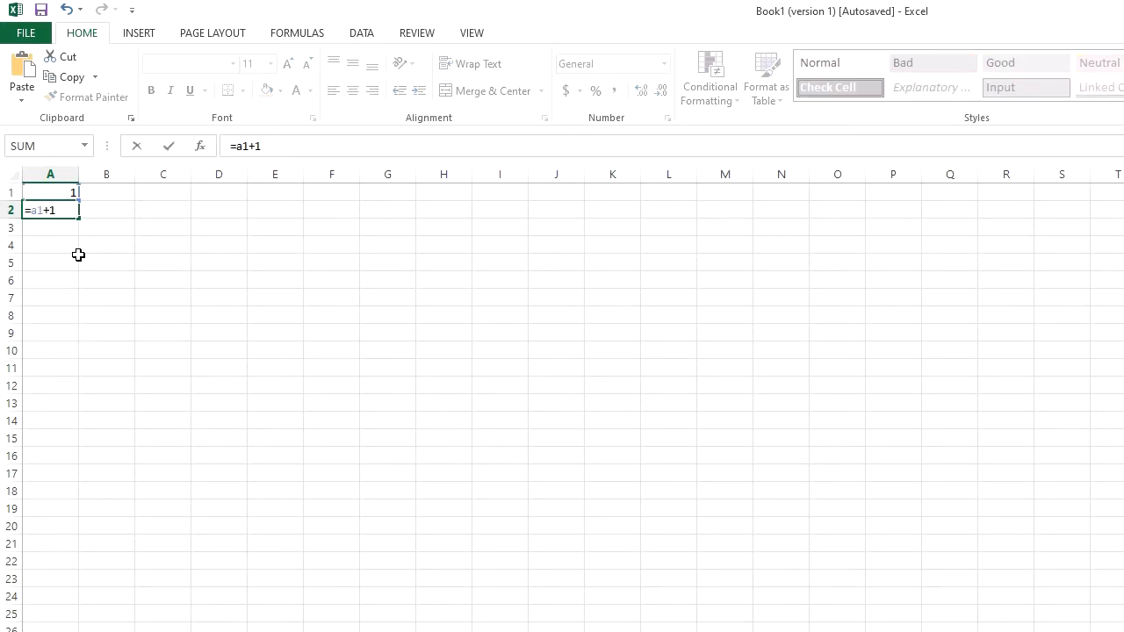
pyautogui.press('Return')
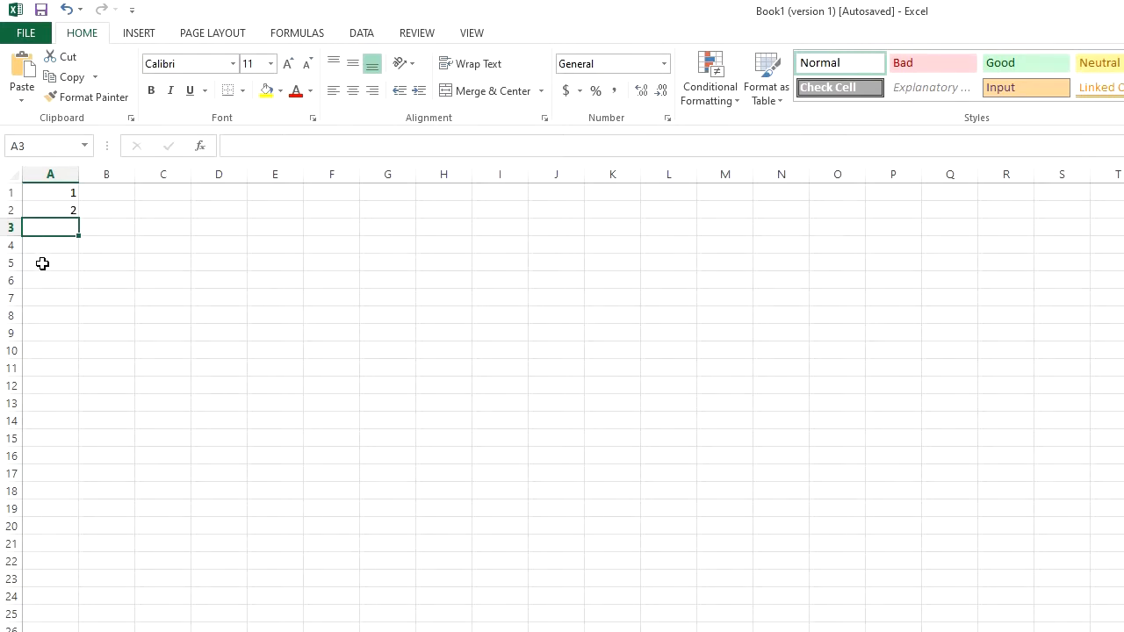
# Copy the add-one formula from cell A2 down through row 16.
pyautogui.click(59, 207)
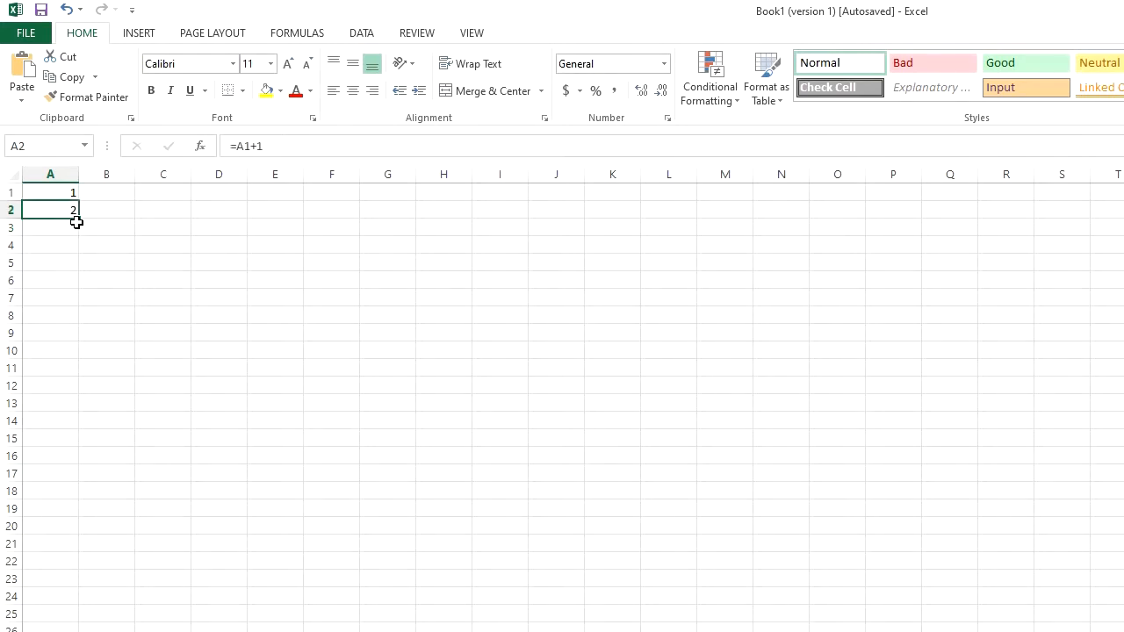
pyautogui.moveTo(78, 218); pyautogui.dragTo(92, 467)
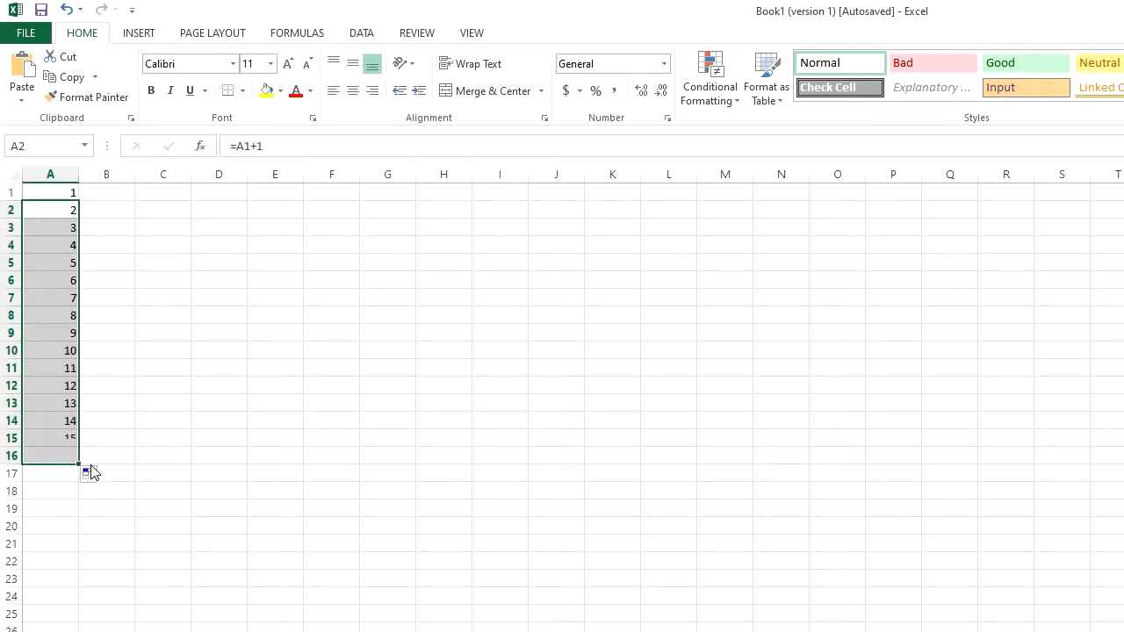
pyautogui.click(164, 402)
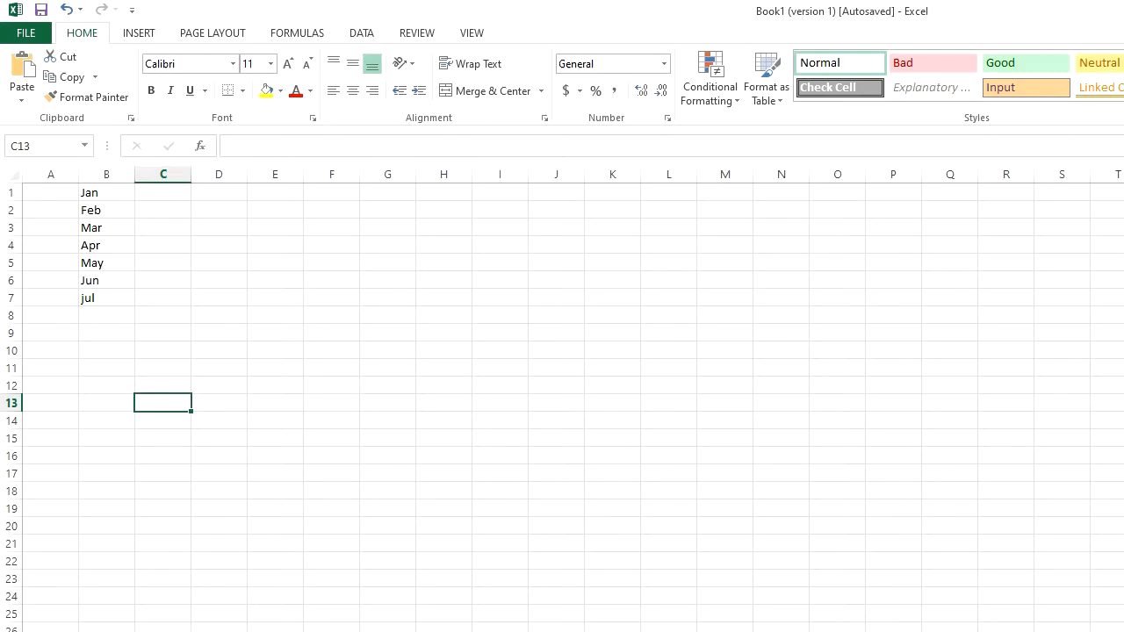
# Number the month list by entering =COUNTA(B$1:B1) in cell A1 and filling it down through row 7.
pyautogui.click(58, 194)
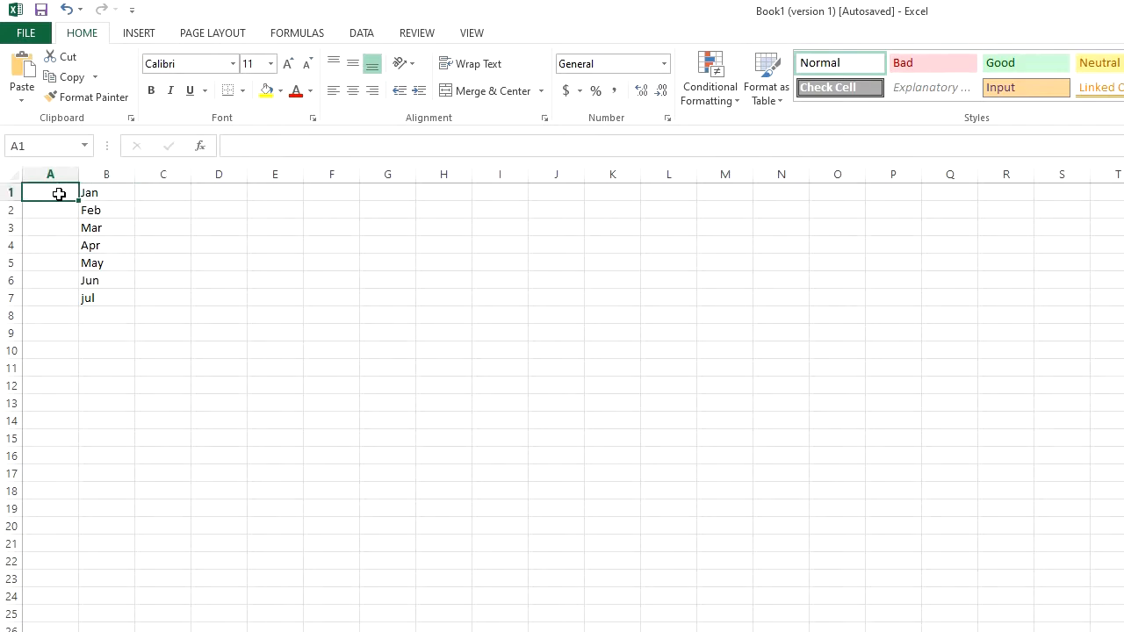
pyautogui.write('=counta')
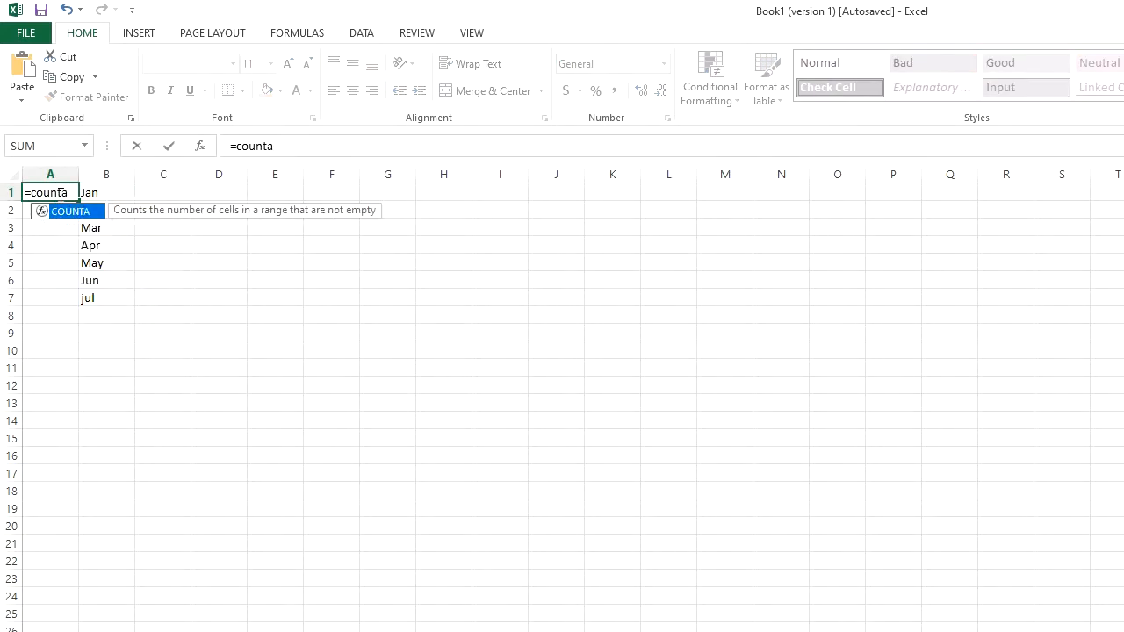
pyautogui.write('(b$1:b1)')
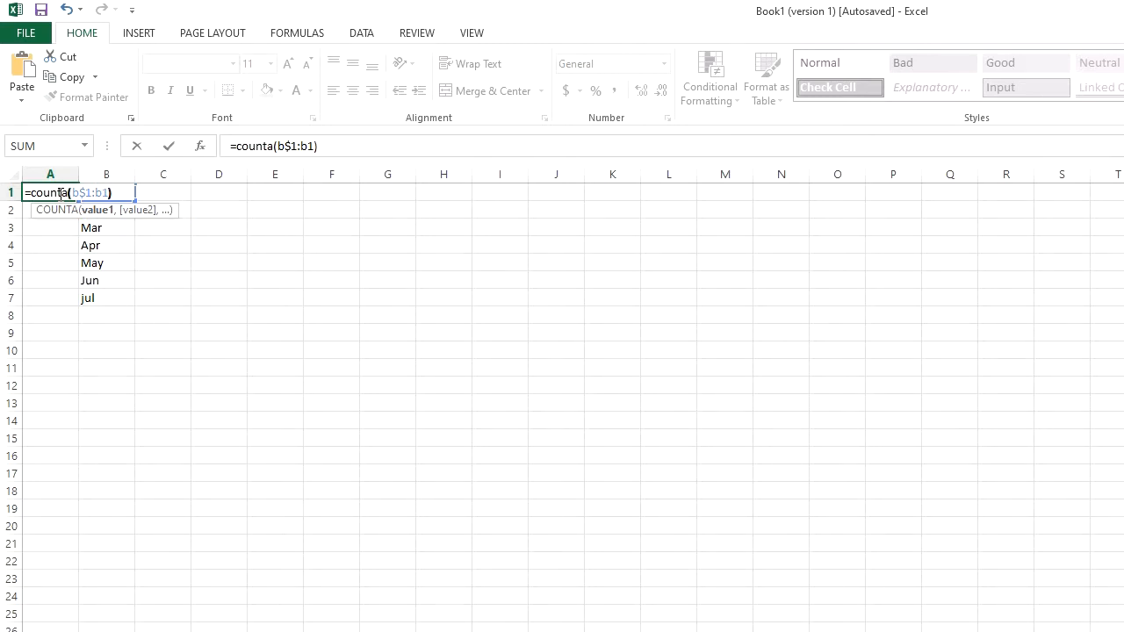
pyautogui.press('Return')
pyautogui.click(60, 194)
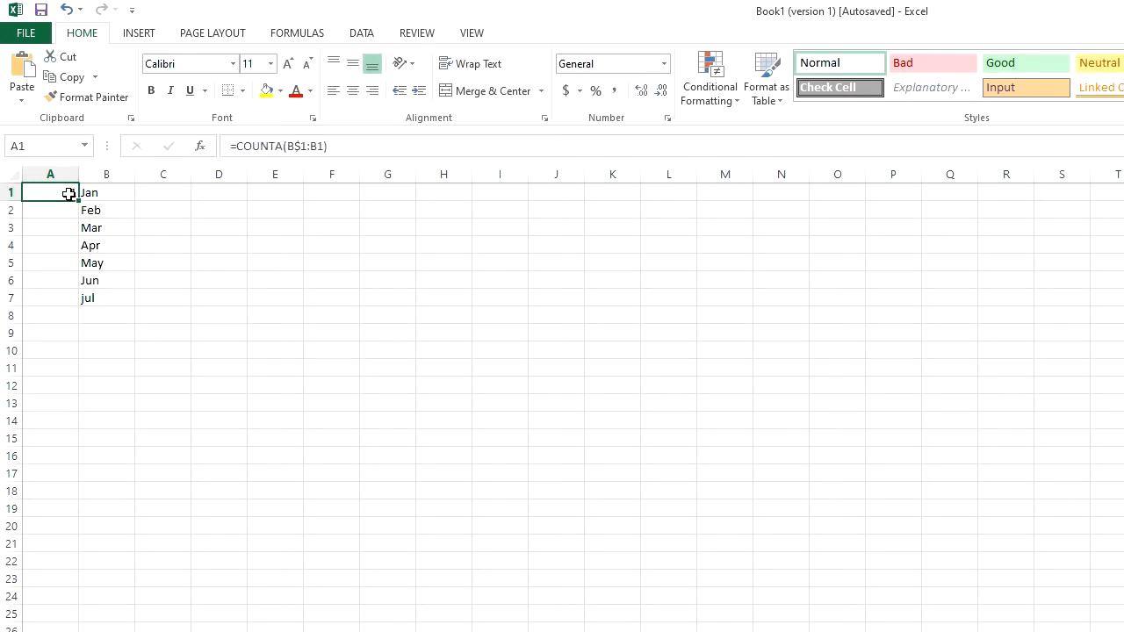
pyautogui.moveTo(79, 202); pyautogui.dragTo(87, 314)
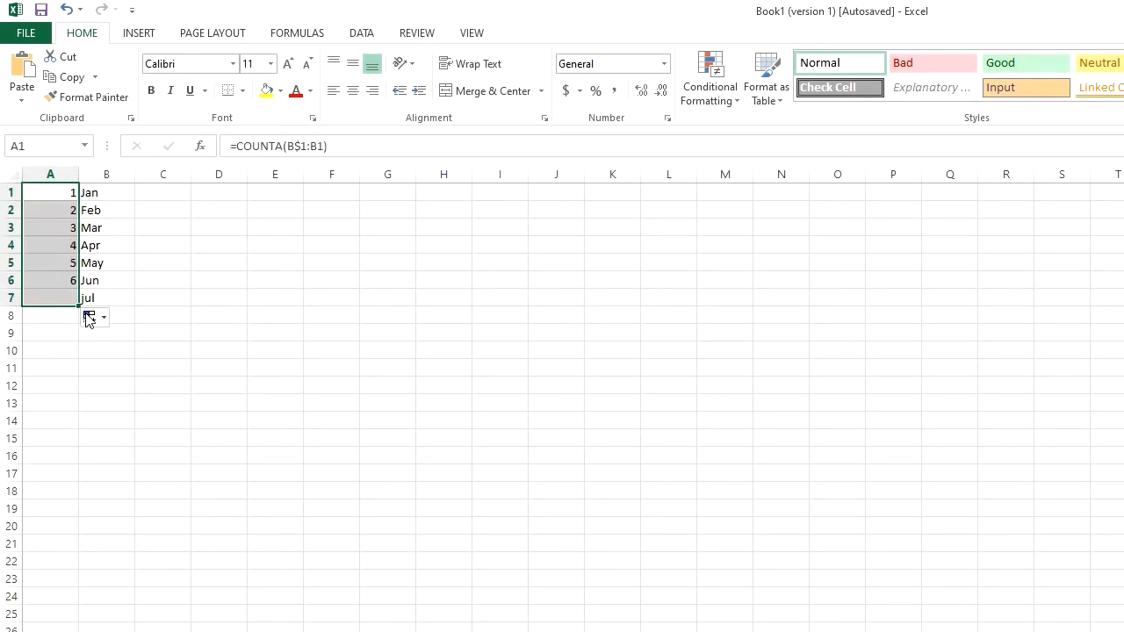
pyautogui.click(269, 266)
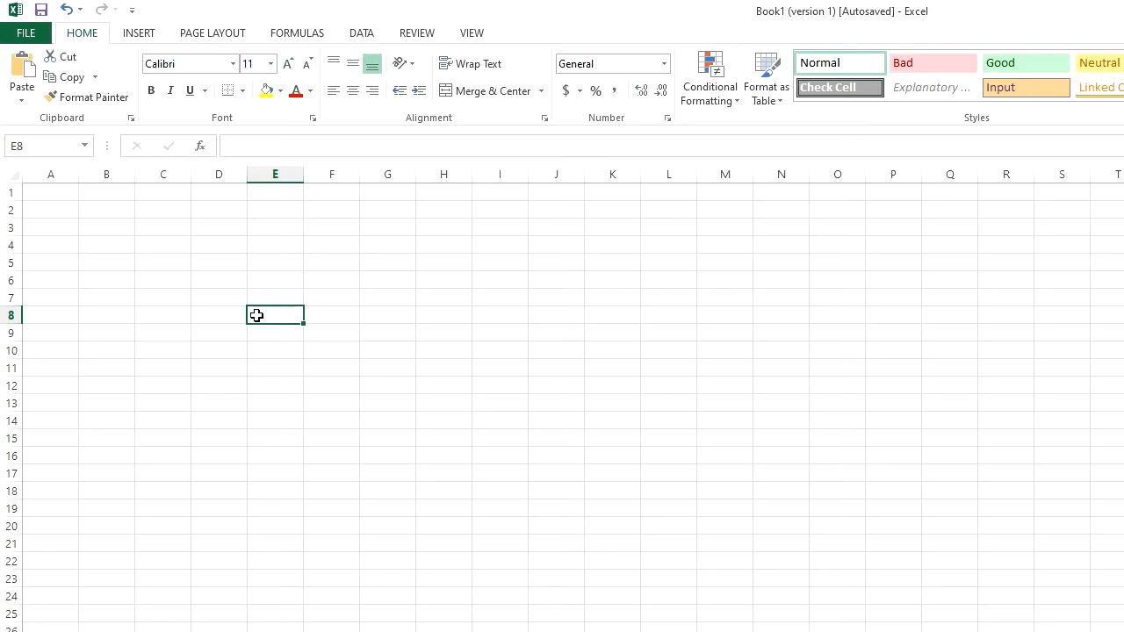
# Enter the formula =ROMAN(ROW()) in cell A1 and fill it down column A for Roman-numeral serial numbers.
pyautogui.click(57, 198)
pyautogui.write('=roma')
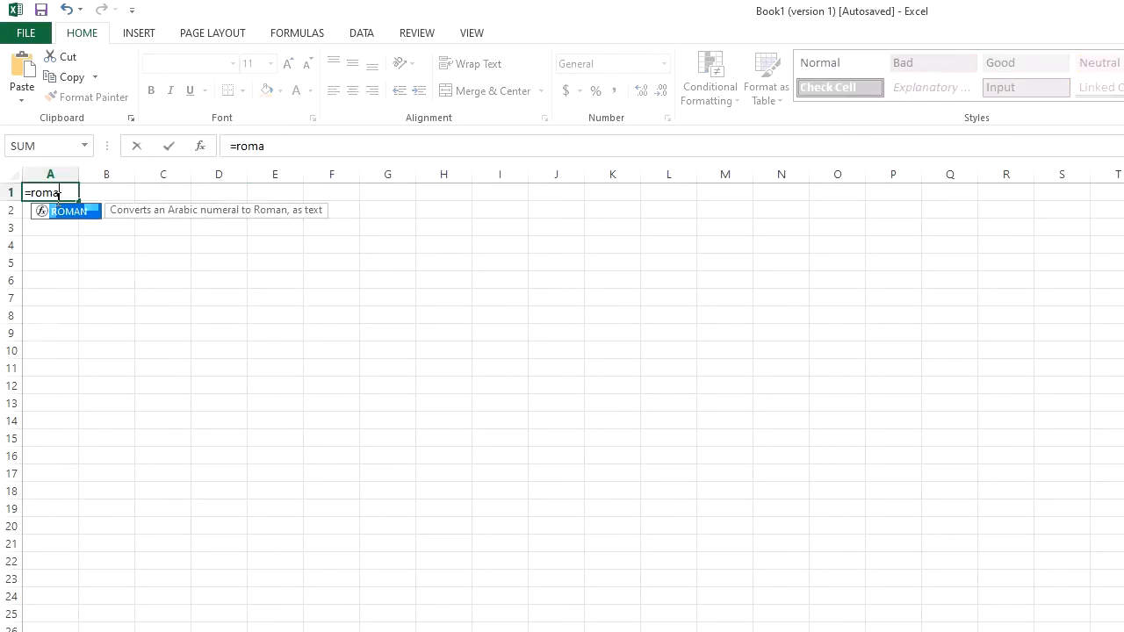
pyautogui.write('n(row())')
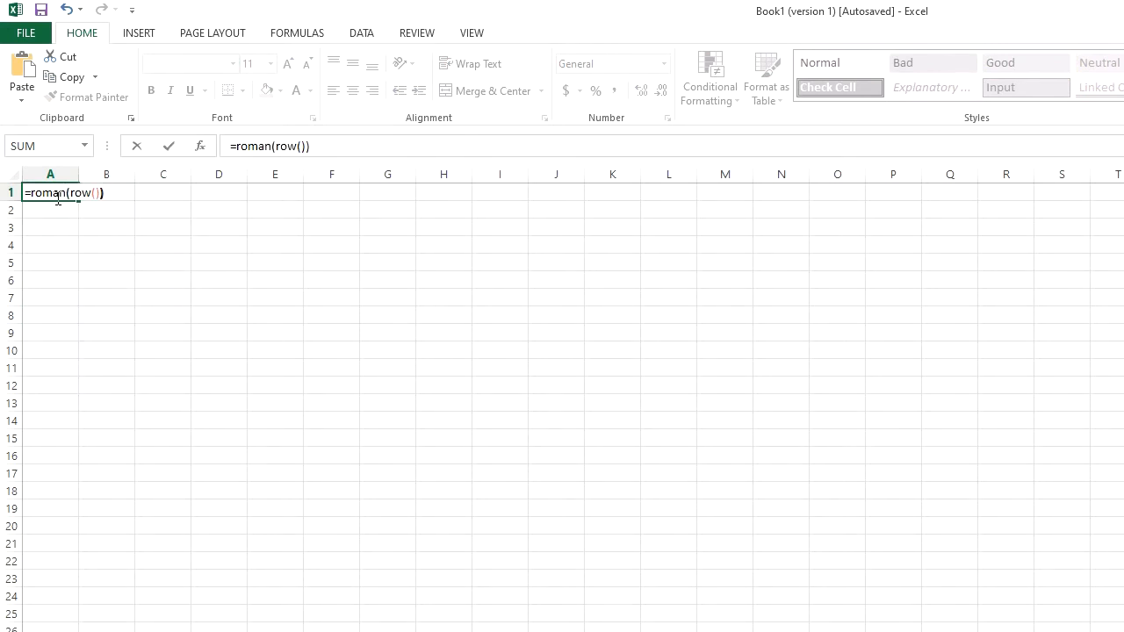
pyautogui.press('Return')
pyautogui.click(56, 195)
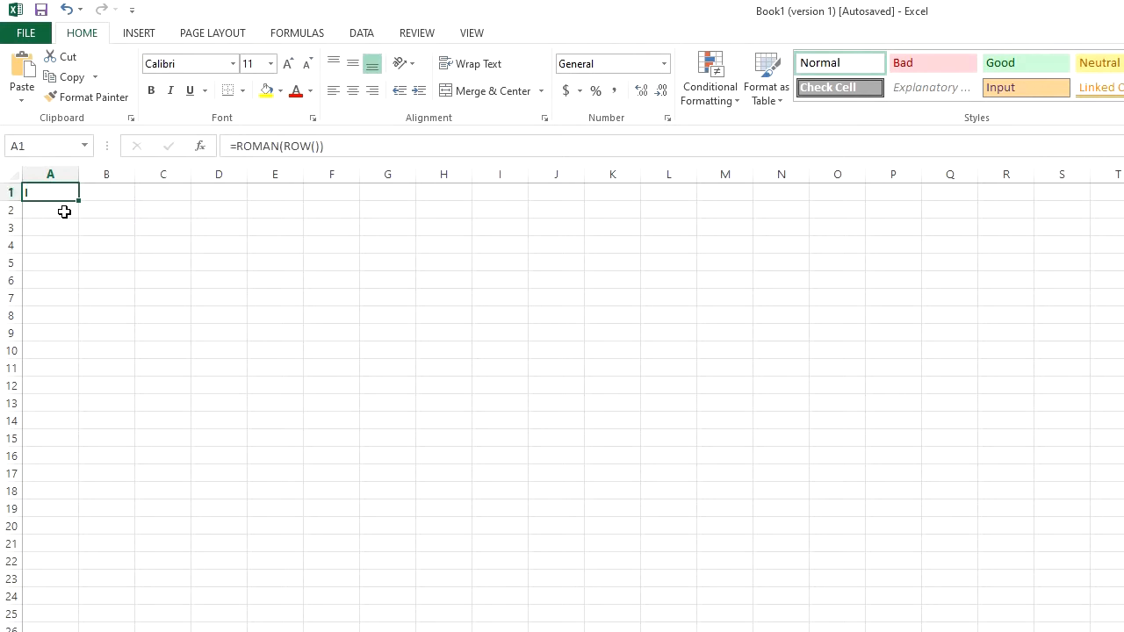
pyautogui.moveTo(78, 200); pyautogui.dragTo(79, 588)
pyautogui.moveTo(176, 489); pyautogui.dragTo(221, 545)
pyautogui.click(220, 544)
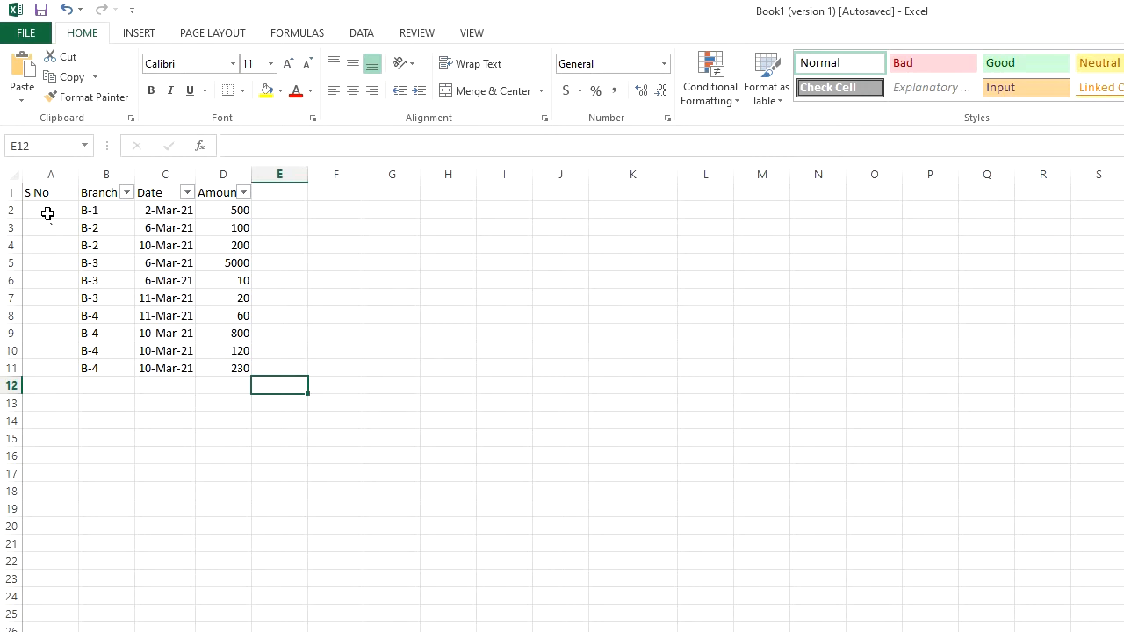
# Enter the formula =SUBTOTAL(3,B$2:B2) in cell A2 under the S No header.
pyautogui.click(48, 211)
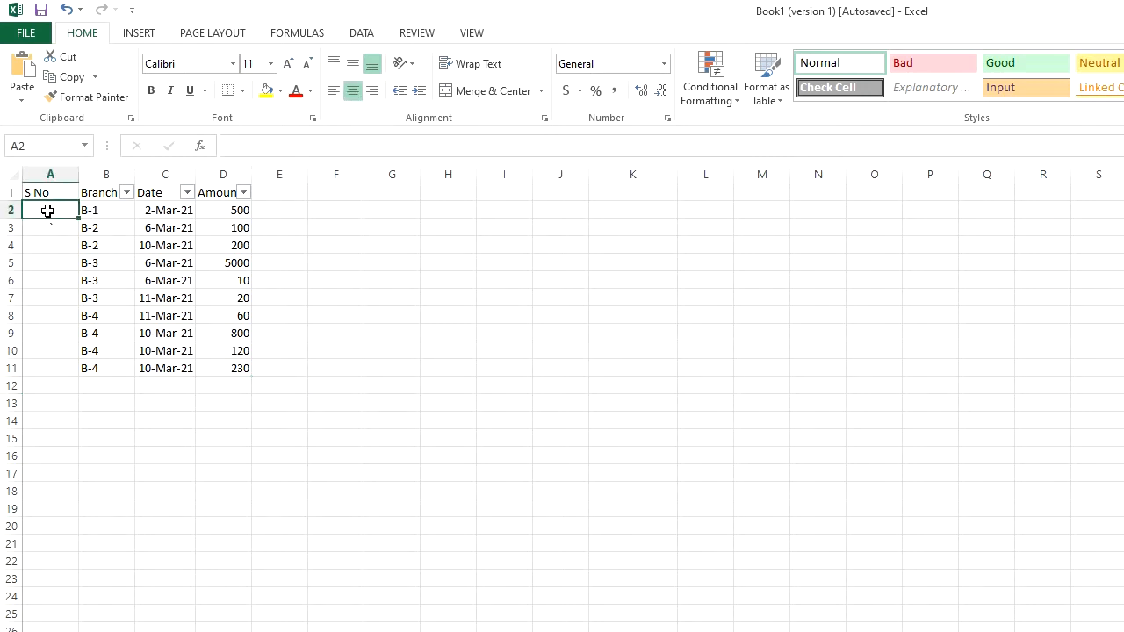
pyautogui.write('=subto')
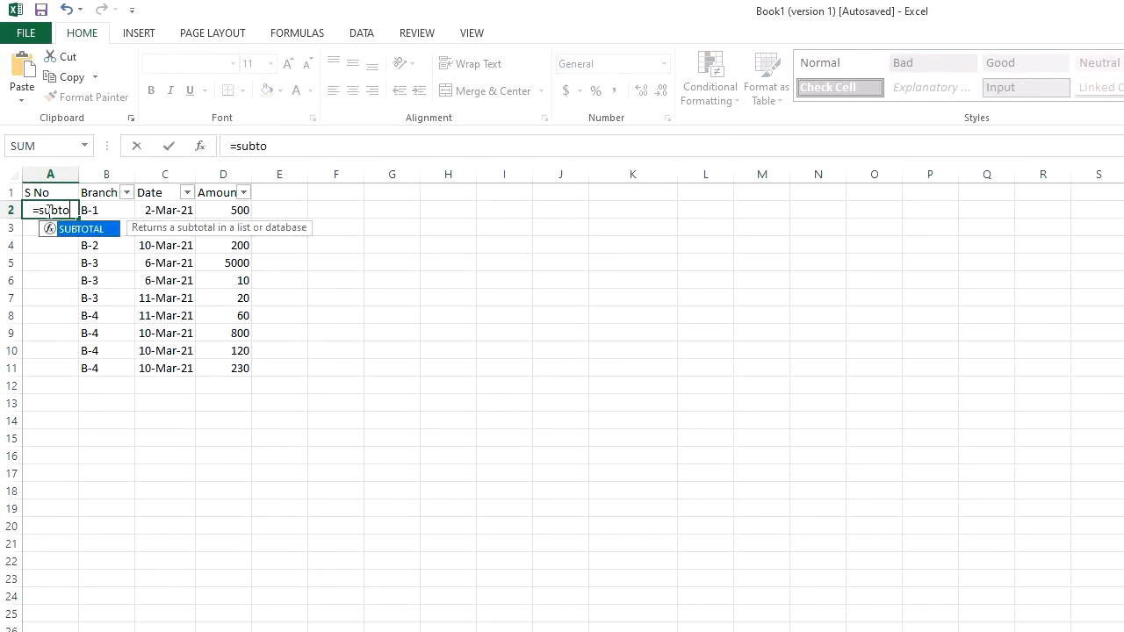
pyautogui.write('tal(3')
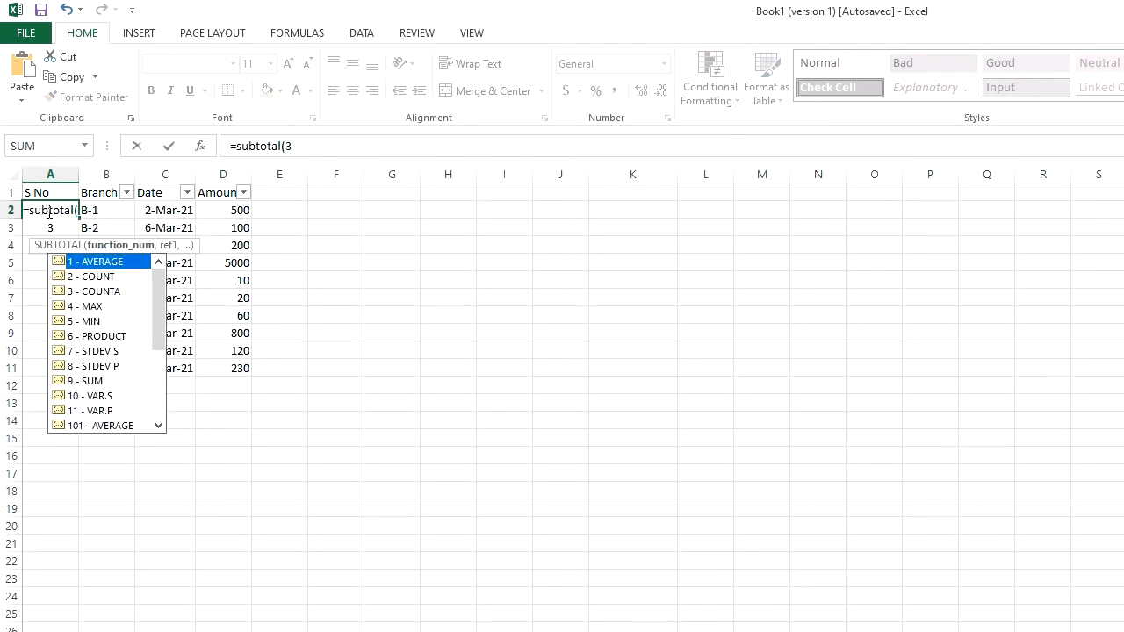
pyautogui.write(',B$')
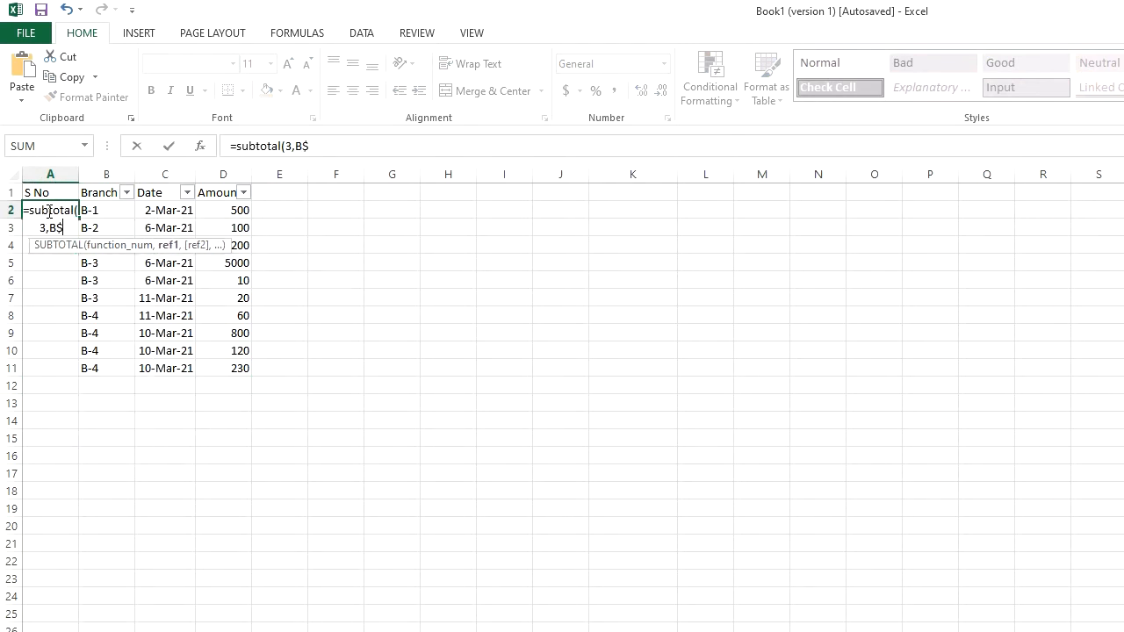
pyautogui.write('2:b2)')
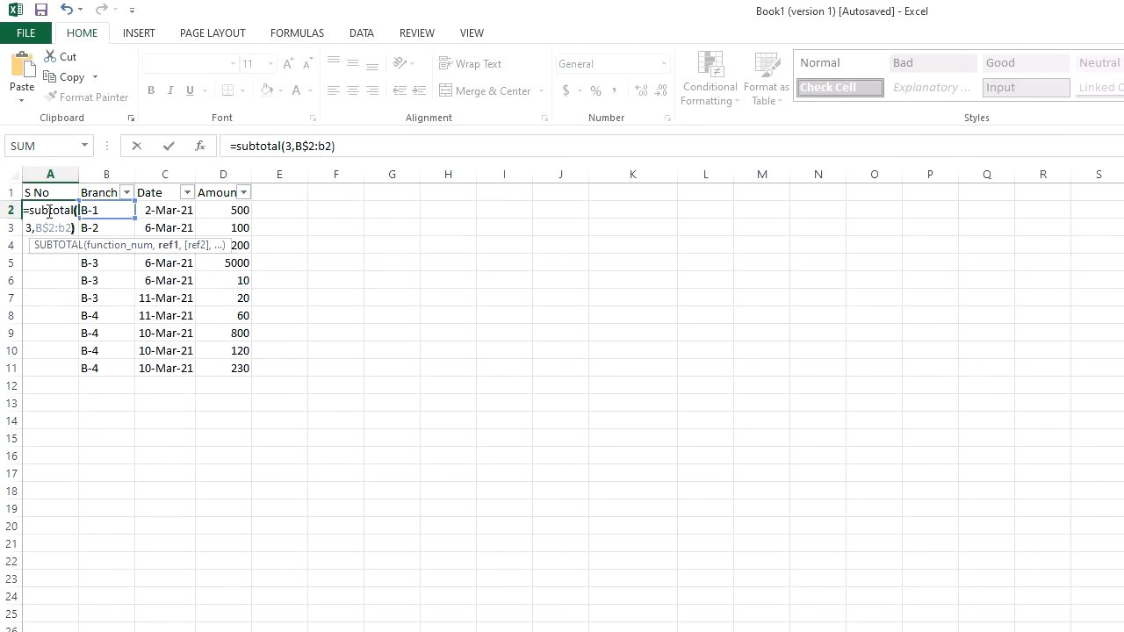
pyautogui.press('Return')
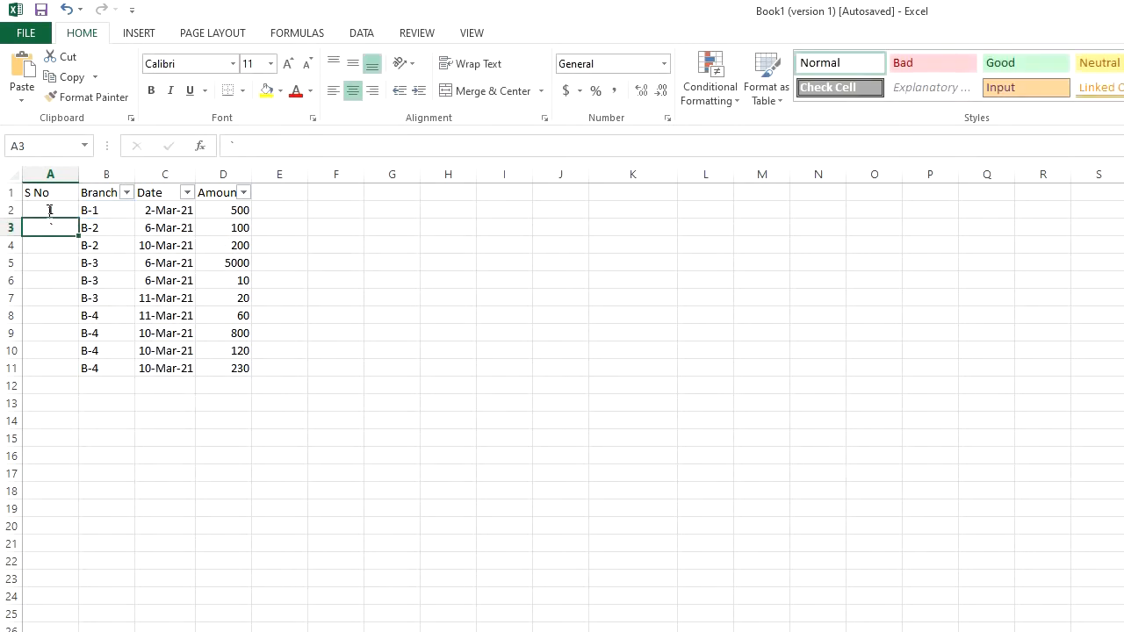
# Fill the SUBTOTAL formula from cell A2 down through row 11.
pyautogui.click(70, 211)
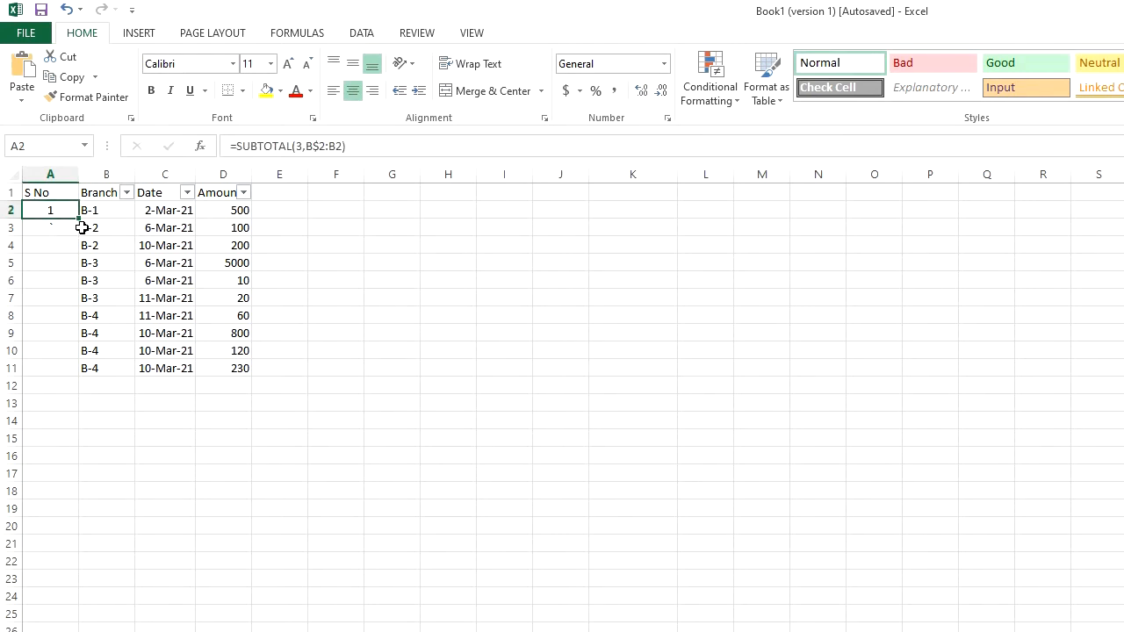
pyautogui.moveTo(79, 220); pyautogui.dragTo(92, 386)
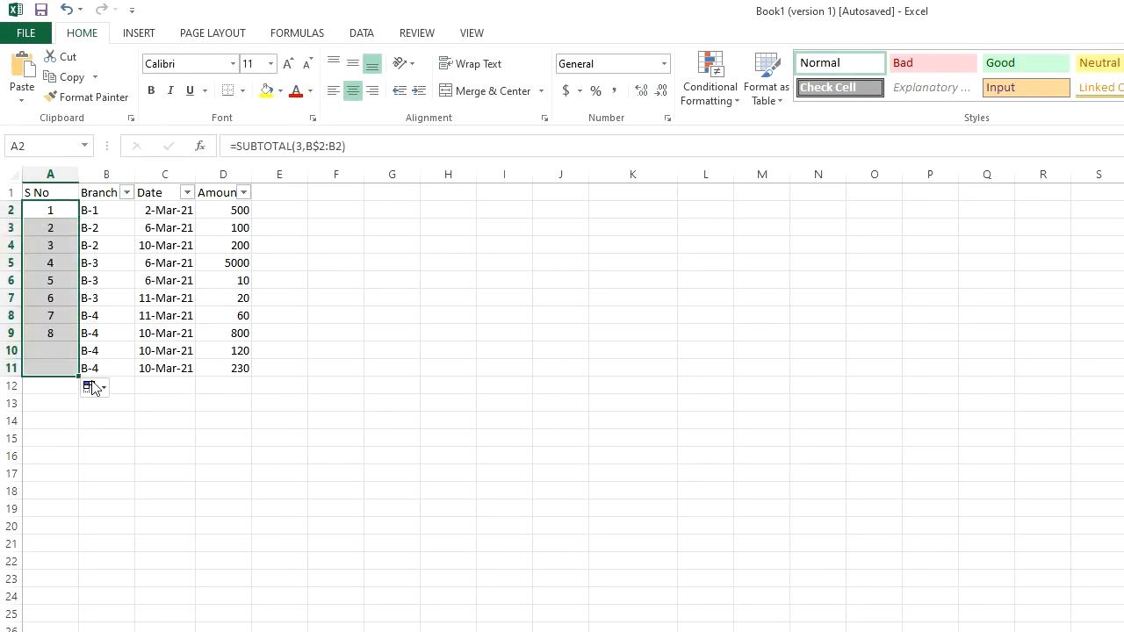
pyautogui.click(129, 410)
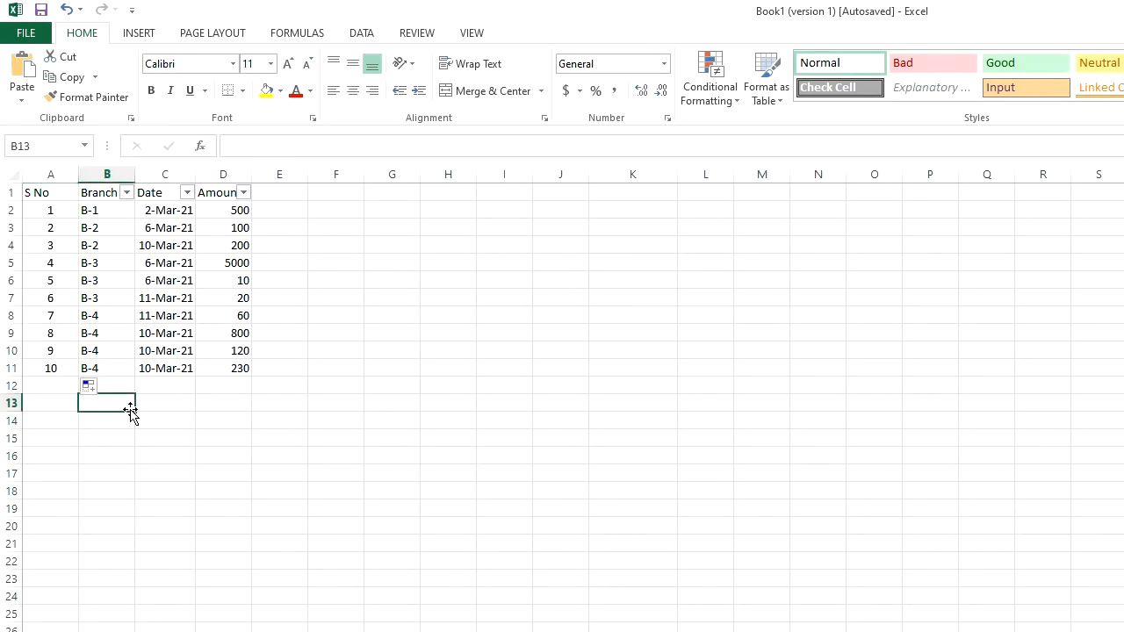
# Filter the Branch column to show only B-3.
pyautogui.click(127, 193)
pyautogui.click(52, 362)
pyautogui.click(52, 405)
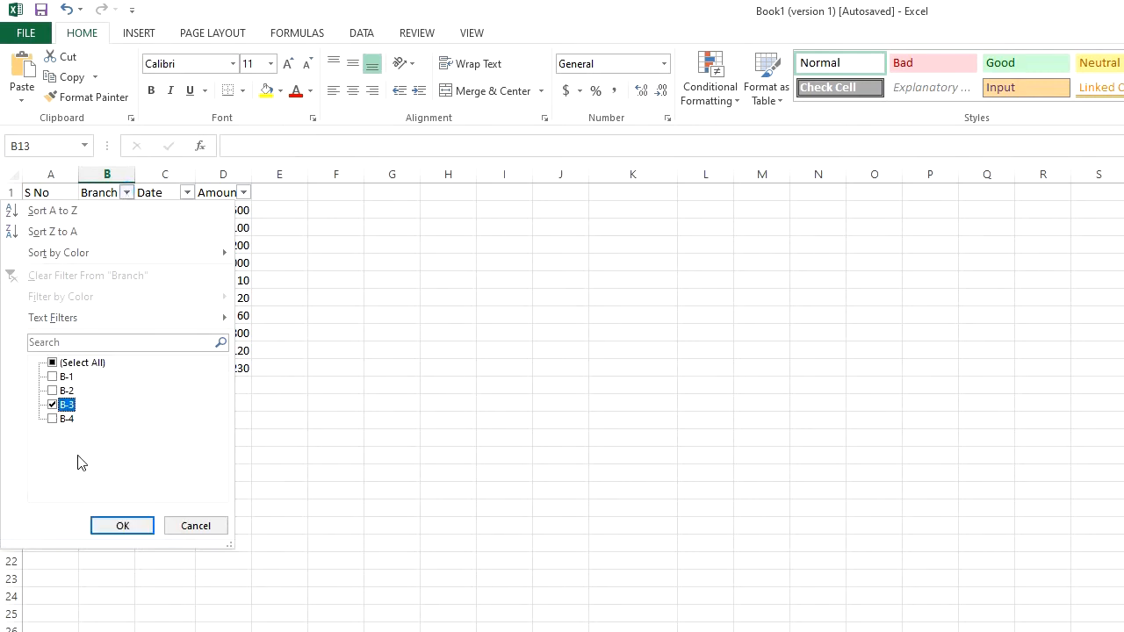
pyautogui.click(123, 525)
# Add B-2, B-4 and B-1 back to the Branch filter one at a time, applying the filter after each.
pyautogui.click(128, 192)
pyautogui.click(54, 391)
pyautogui.click(121, 525)
pyautogui.click(128, 192)
pyautogui.click(51, 419)
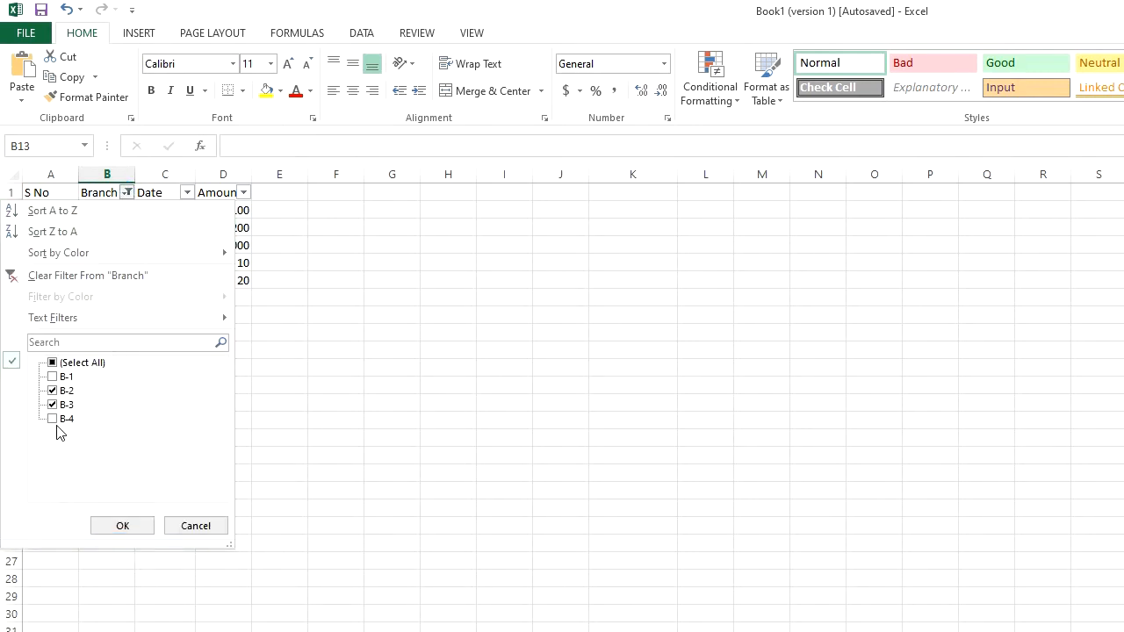
pyautogui.click(123, 525)
pyautogui.click(128, 192)
pyautogui.click(66, 376)
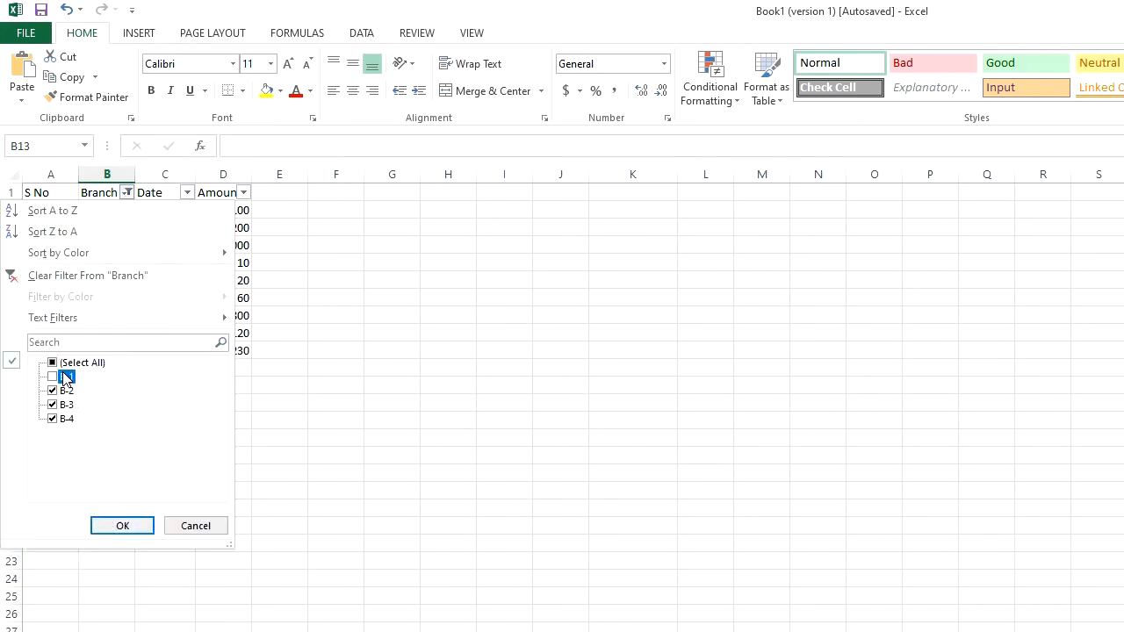
pyautogui.click(122, 525)
pyautogui.press('Right')
pyautogui.press('Right')
pyautogui.press('Right')
pyautogui.press('Right')
pyautogui.press('Right')
pyautogui.press('Right')
pyautogui.press('Right')
pyautogui.press('Right')
pyautogui.press('Right')
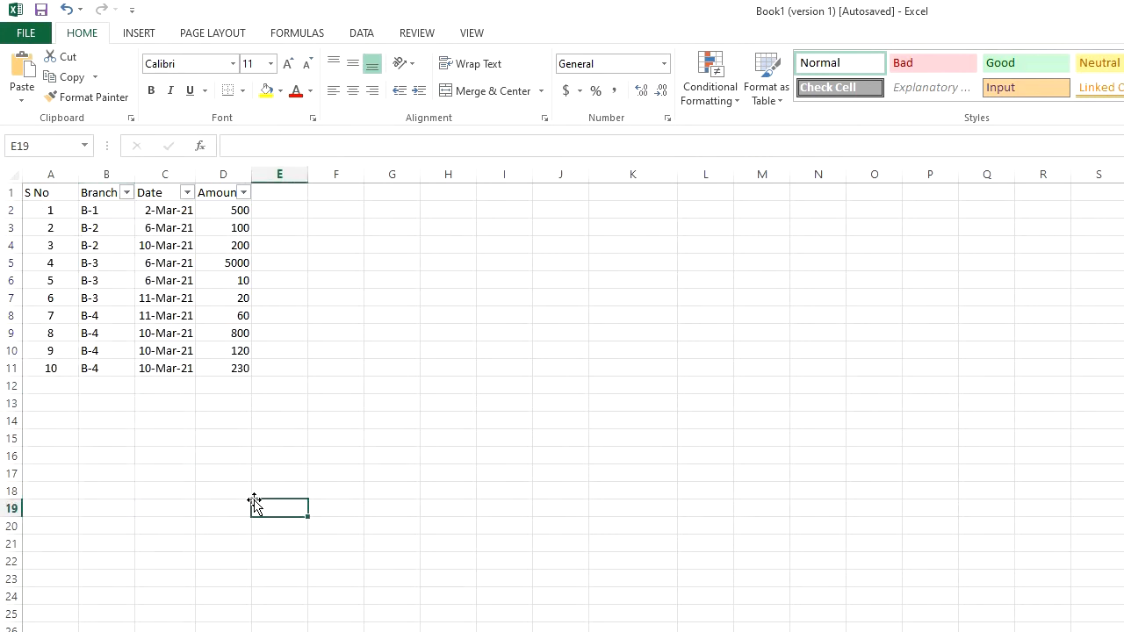